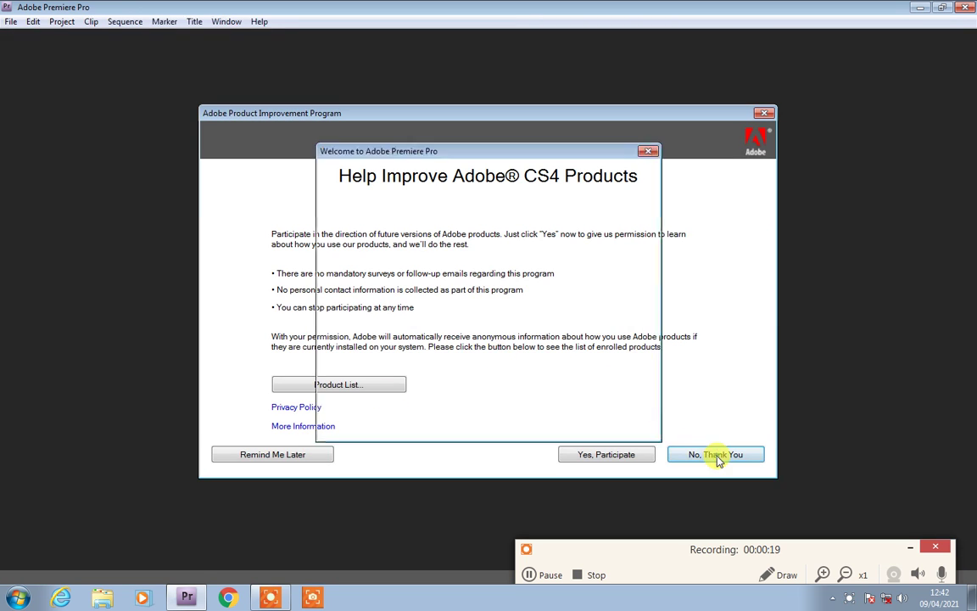
Decline the product improvement program and create a new project named Untitled1 with the HDV capture format.
click(718, 454)
click(363, 360)
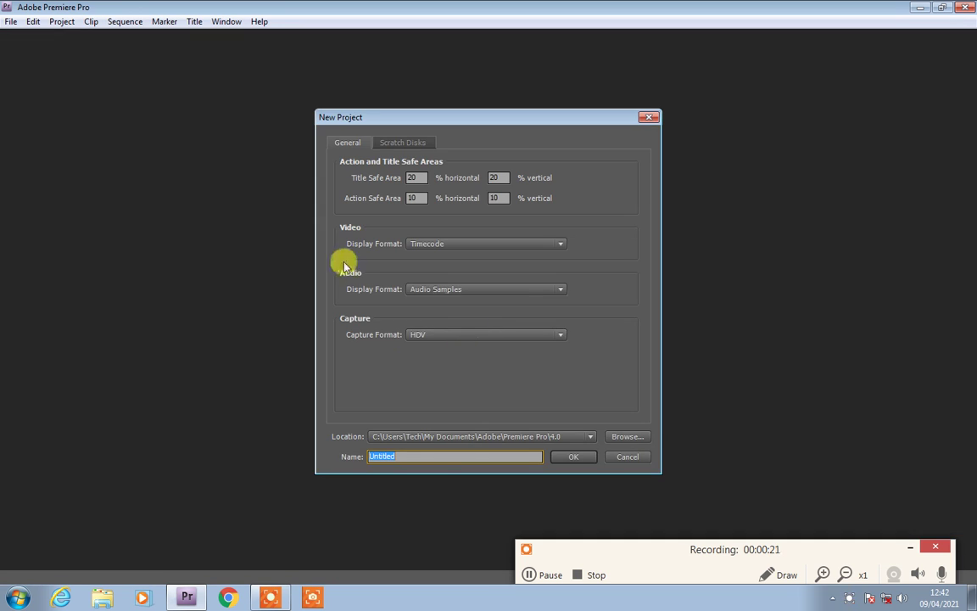
click(438, 336)
click(532, 373)
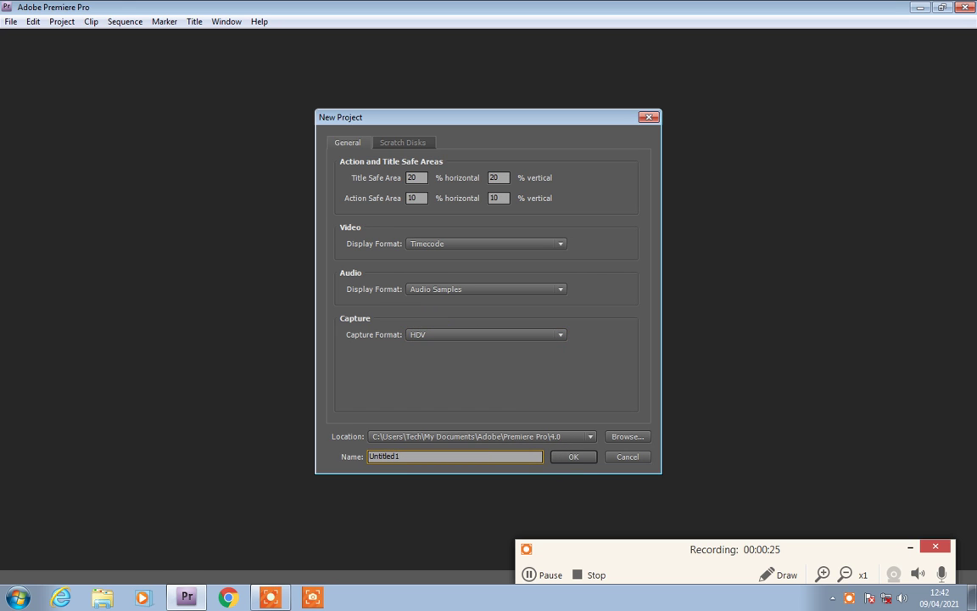
key(Return)
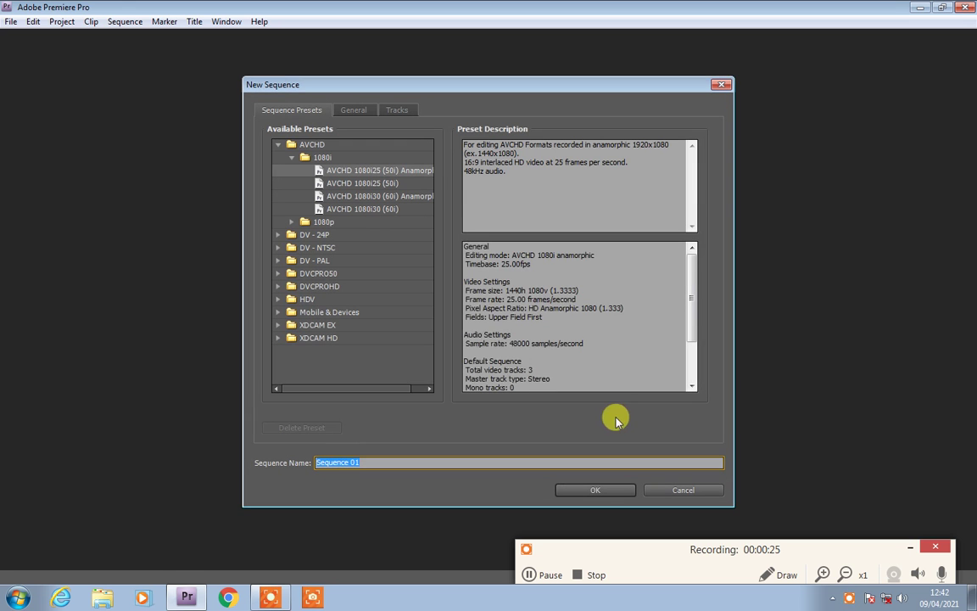
Create Sequence 01 using an HDV 720p preset.
click(280, 298)
click(343, 377)
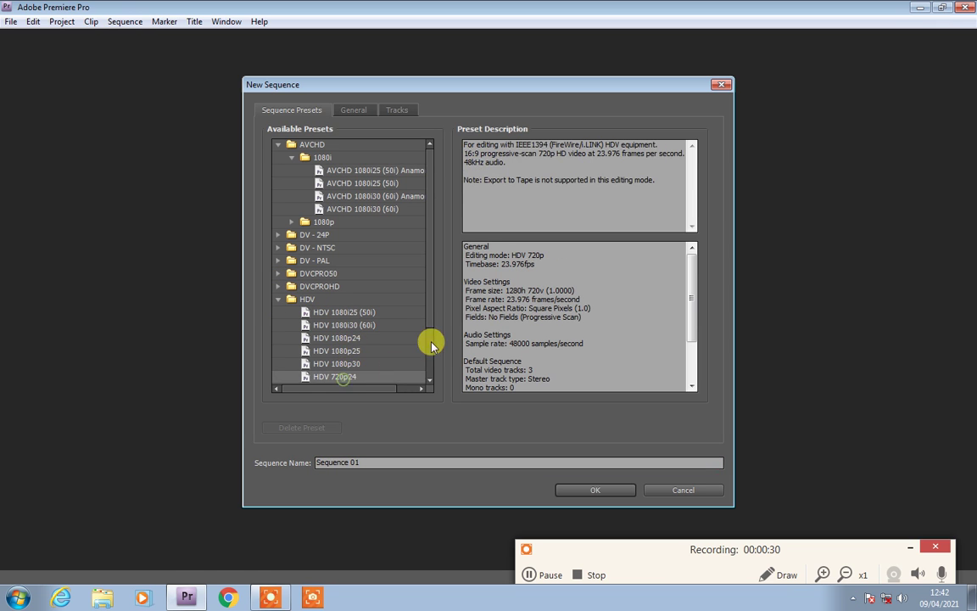
scroll(428, 331, down, 1)
click(590, 491)
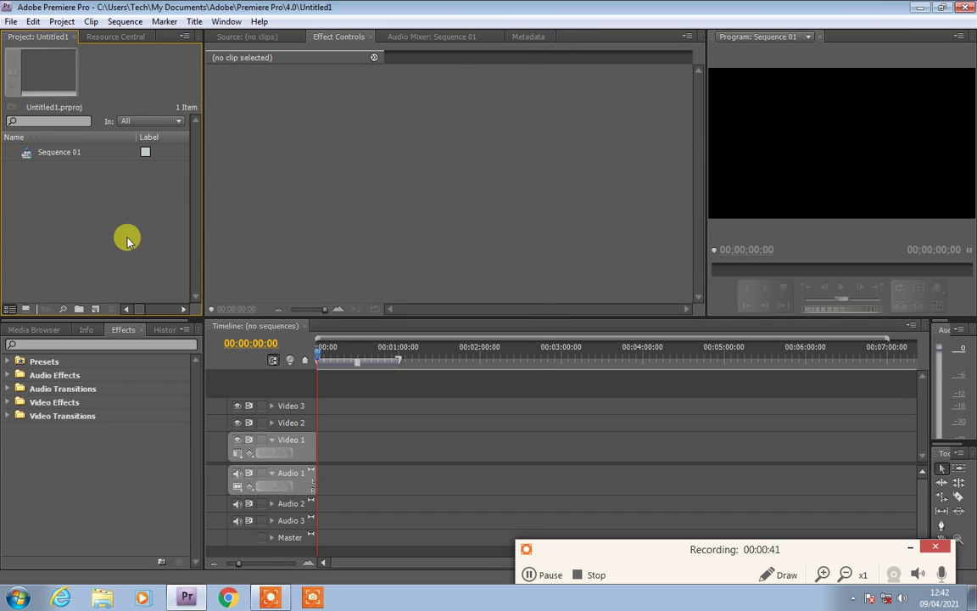
Import the Desert picture from the Sample Pictures folder into the project.
key(ctrl+i)
double_click(281, 155)
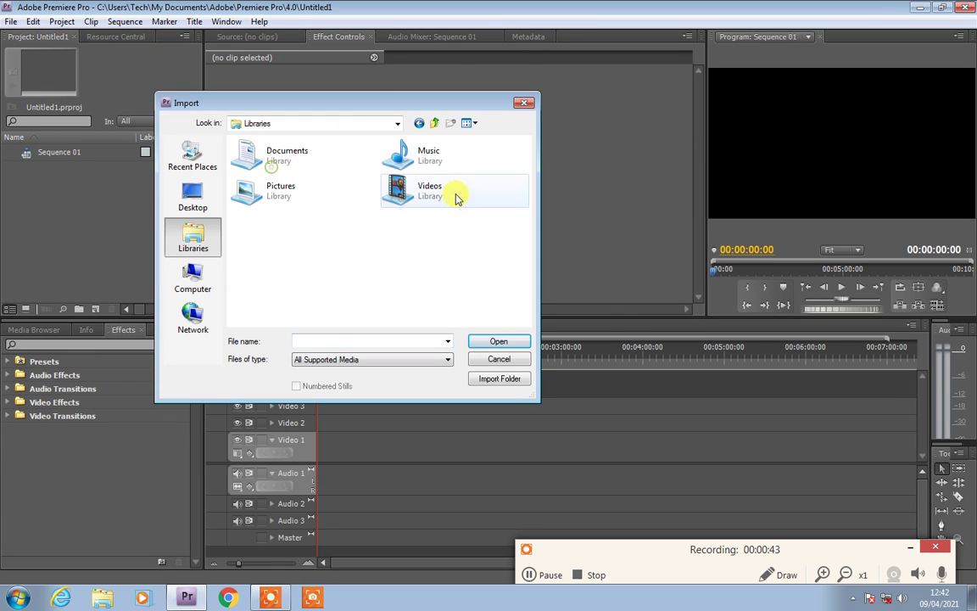
double_click(280, 191)
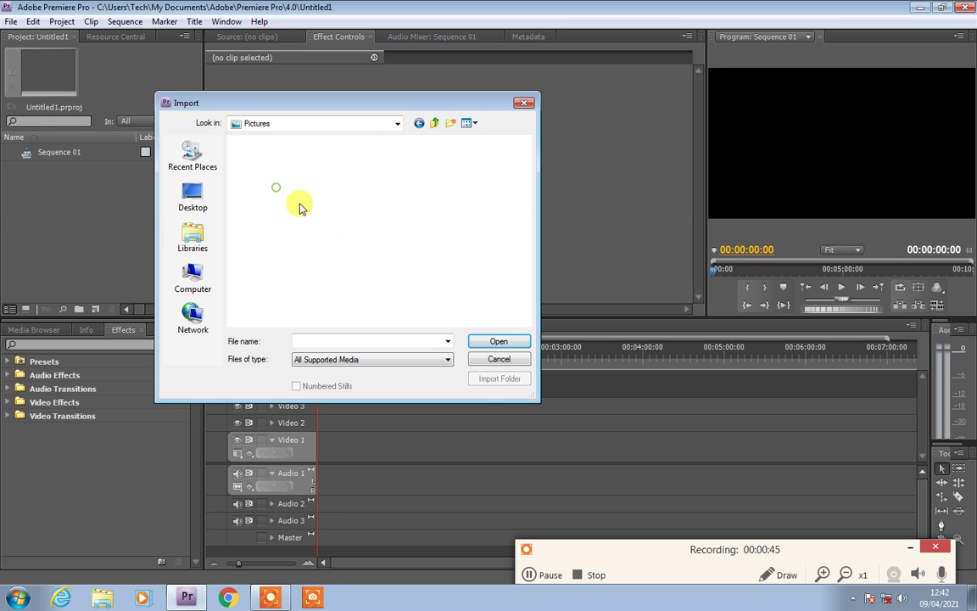
double_click(265, 176)
double_click(337, 181)
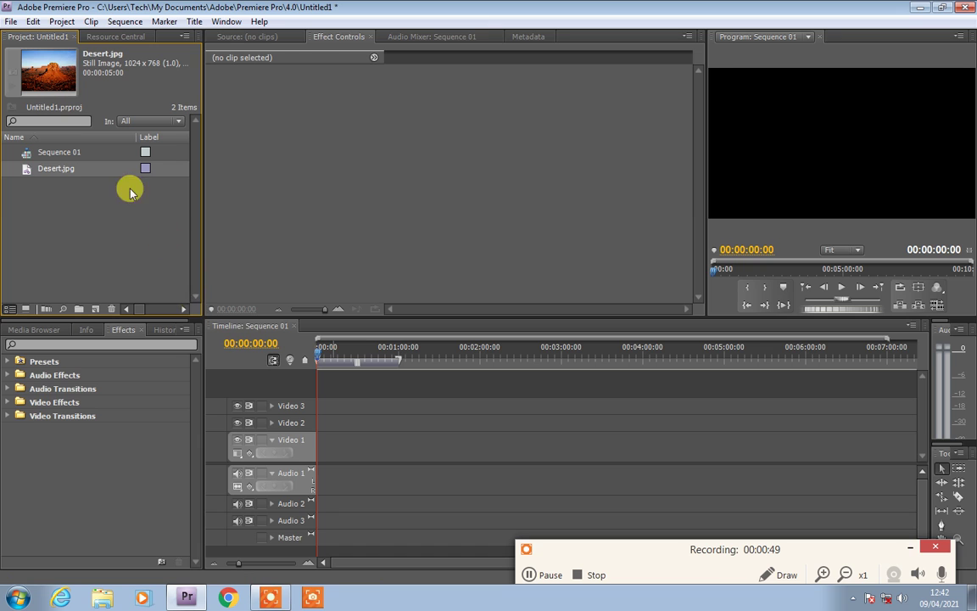
Place Desert.jpg at the start of the Video 1 track and trim it to about 43 seconds.
click(61, 168)
click(76, 246)
drag(27, 169, 398, 429)
key(=)
key(=)
key(=)
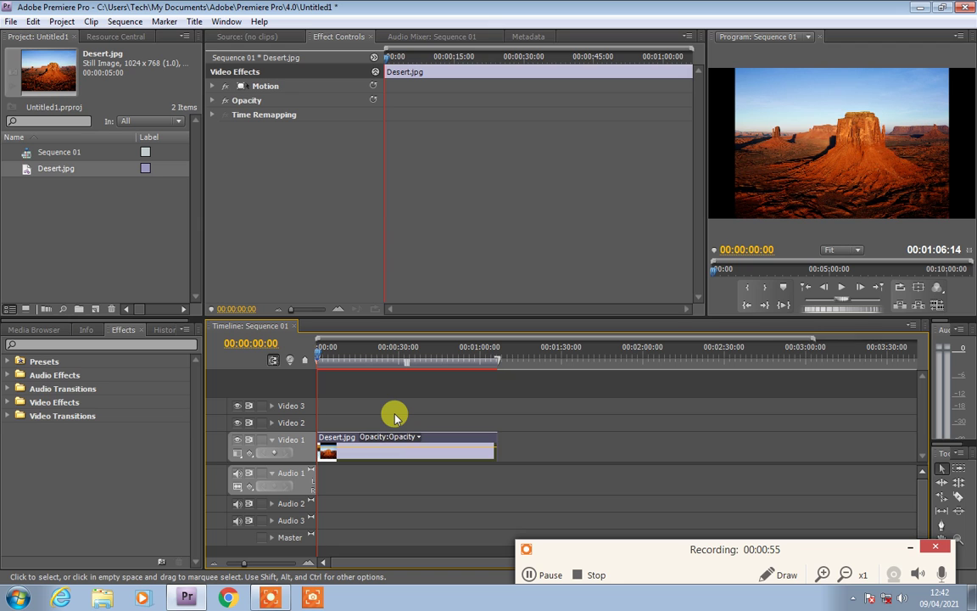
key(-)
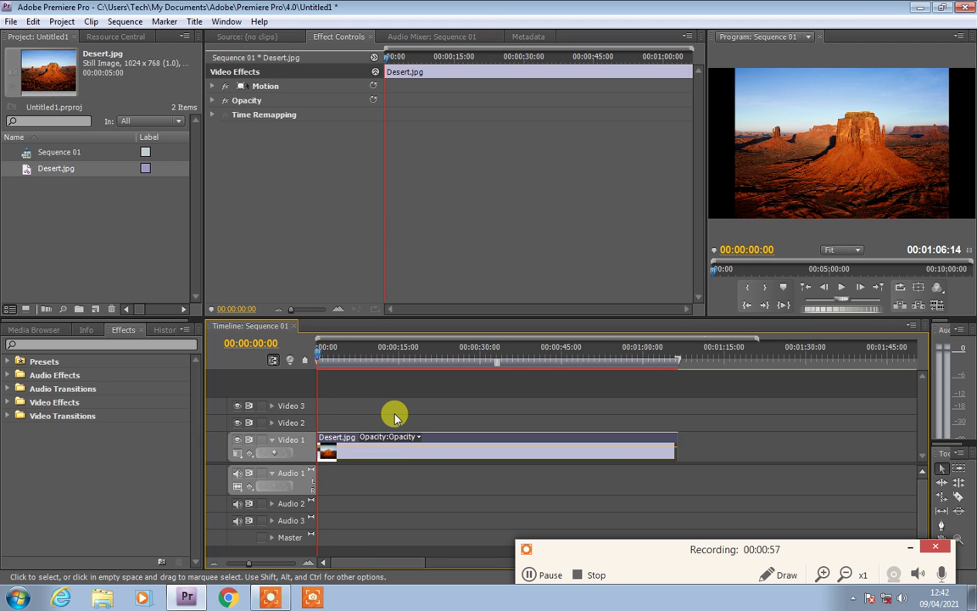
drag(673, 445, 552, 452)
click(613, 456)
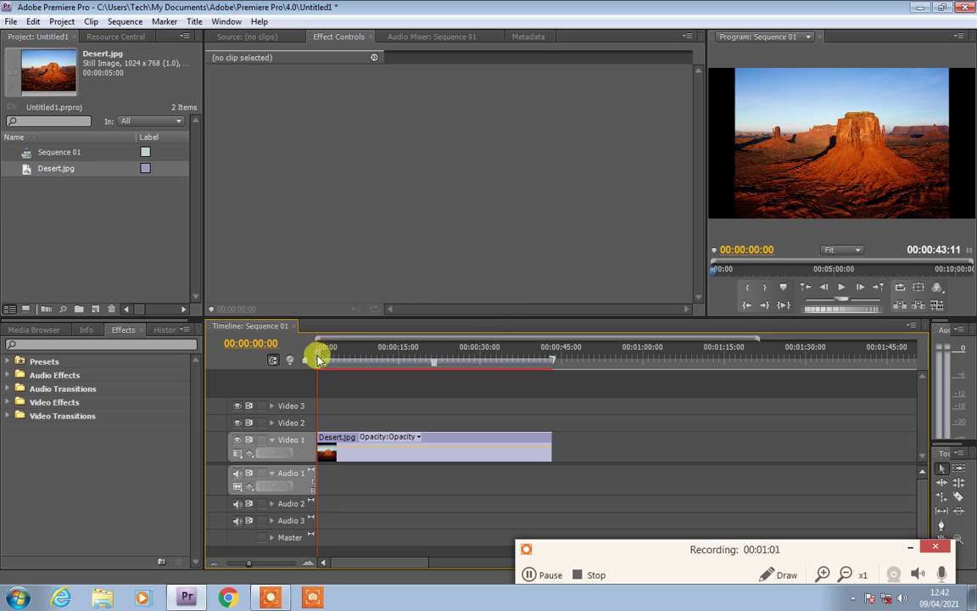
Scrub through the first seconds of the Desert.jpg clip, then delete it from the timeline.
drag(317, 356, 349, 376)
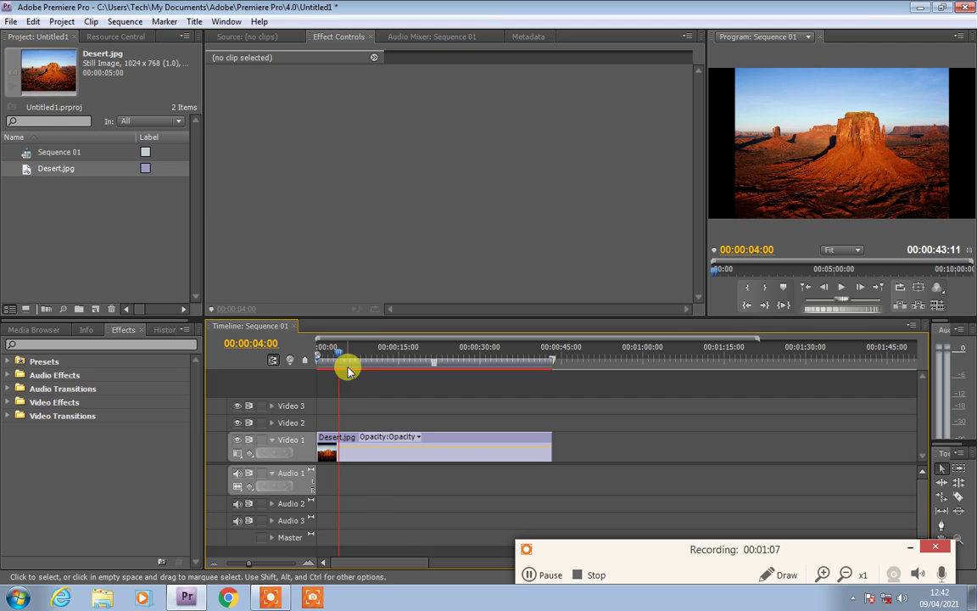
mouse_move(343, 358)
mouse_down()
mouse_move(401, 373)
mouse_move(330, 369)
mouse_up()
click(393, 446)
key(Delete)
Import the video Sequence 01_21 from the recording folder on drive D.
key(ctrl+i)
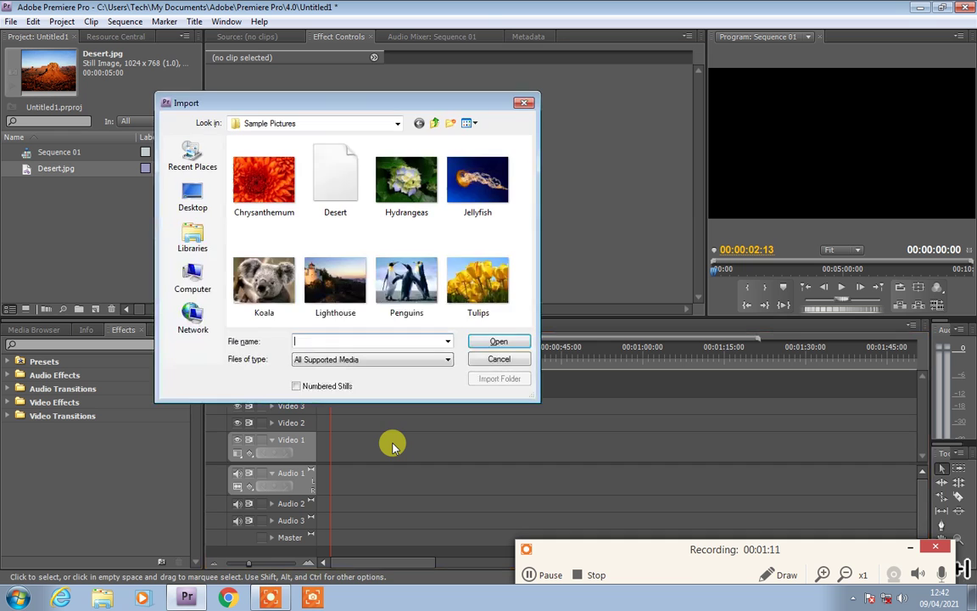
click(216, 274)
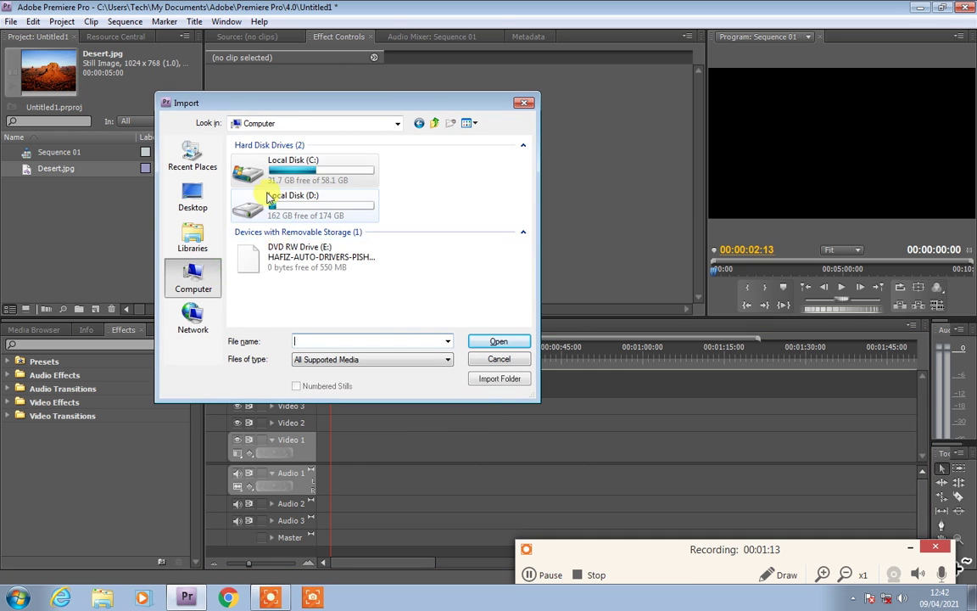
double_click(246, 194)
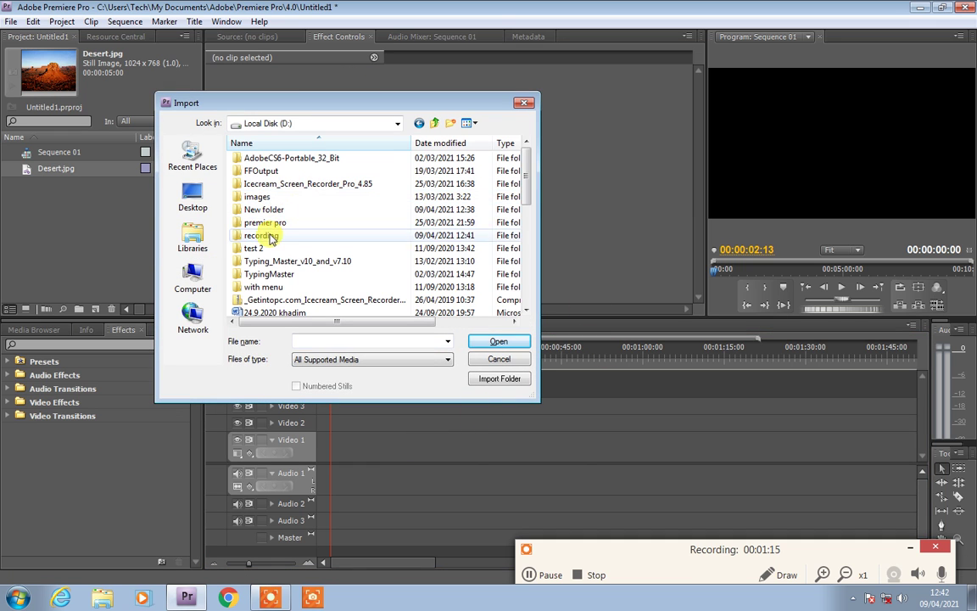
double_click(255, 235)
drag(530, 181, 529, 308)
click(264, 202)
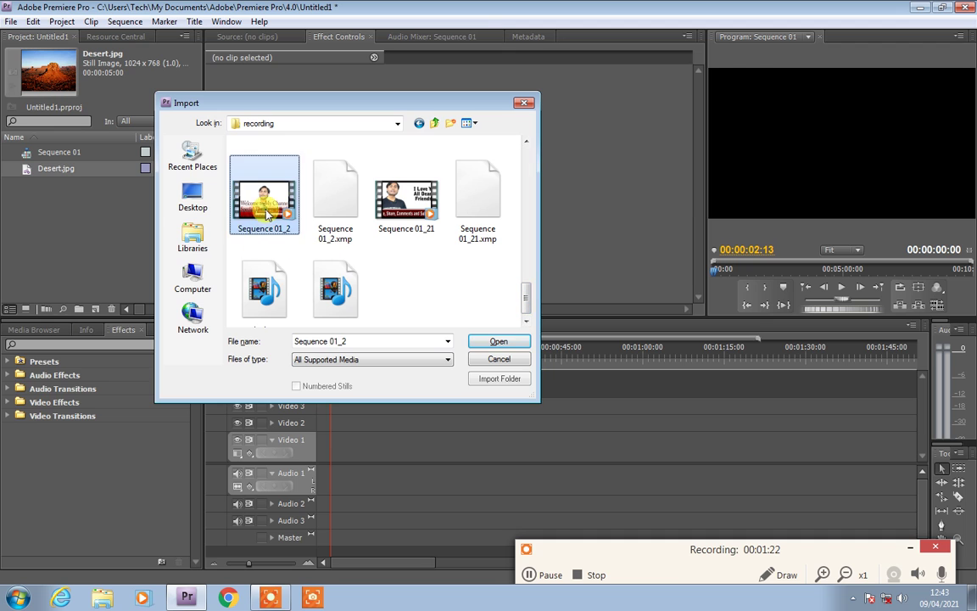
click(406, 199)
click(498, 342)
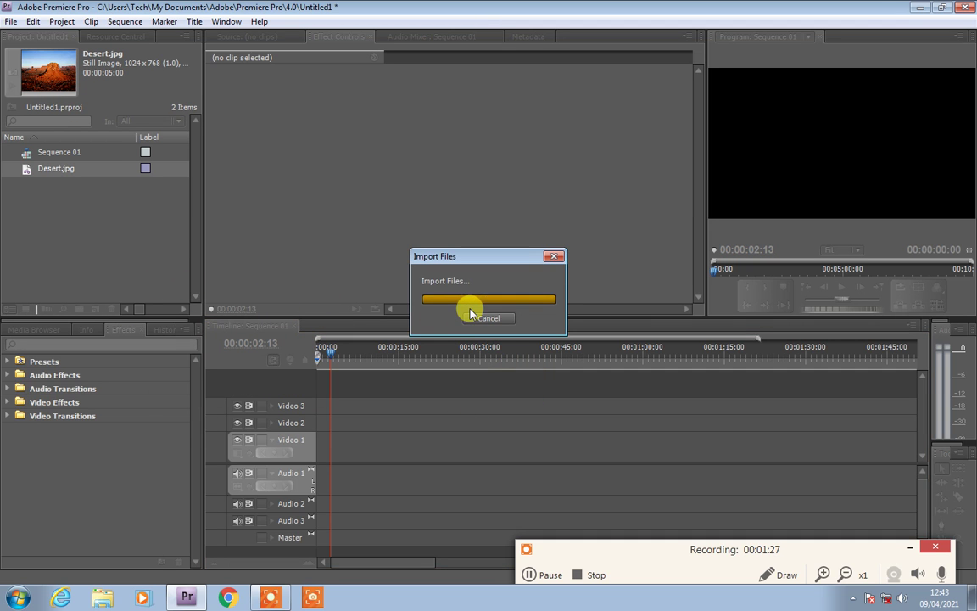
Place Sequence 01_21.mpg at the start of Video 1 and Audio 1 and shorten it to about 28 seconds.
drag(27, 188, 340, 455)
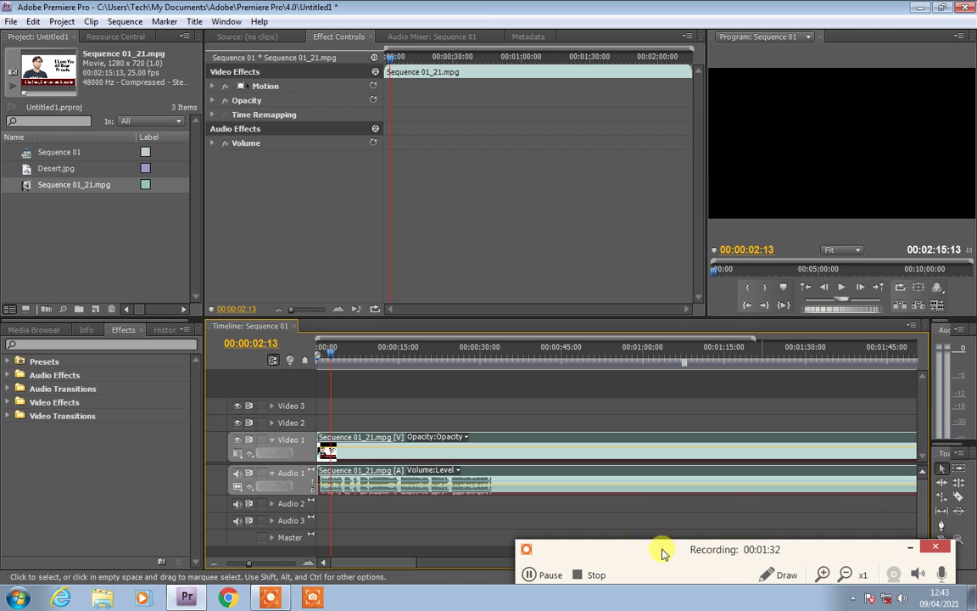
click(407, 561)
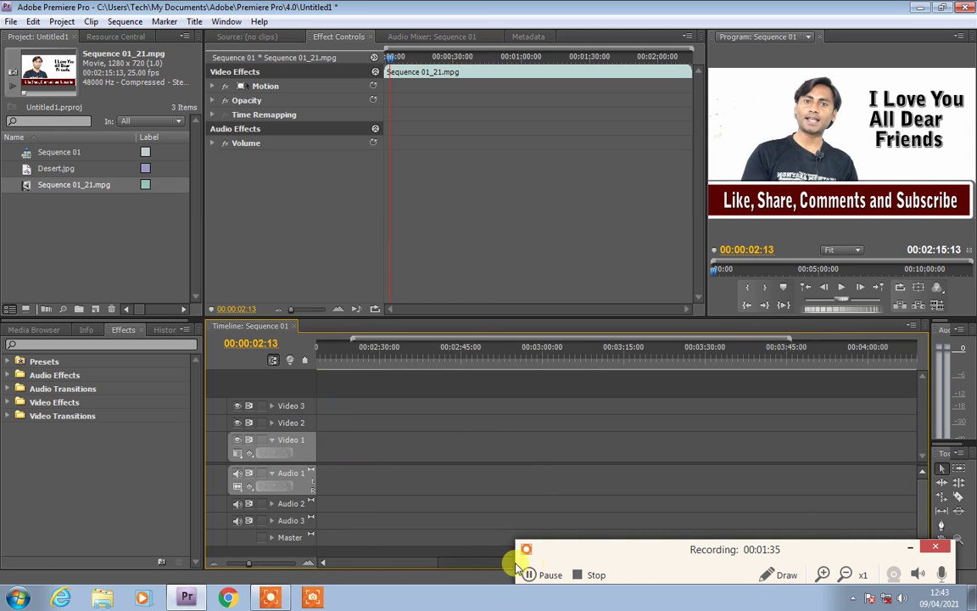
drag(522, 563, 490, 562)
drag(477, 450, 339, 458)
drag(436, 566, 377, 563)
drag(728, 470, 384, 471)
drag(424, 561, 360, 556)
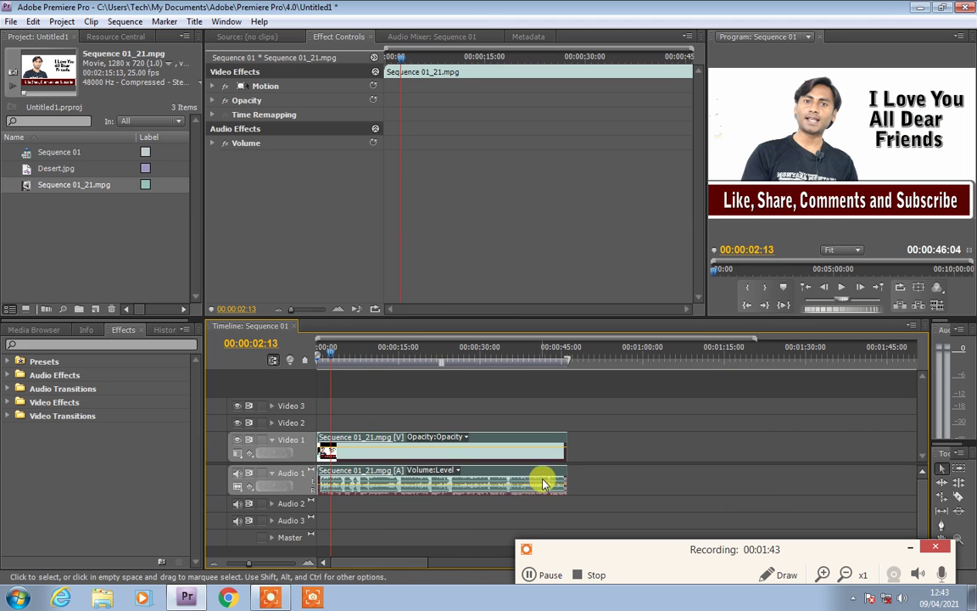
drag(562, 468, 467, 471)
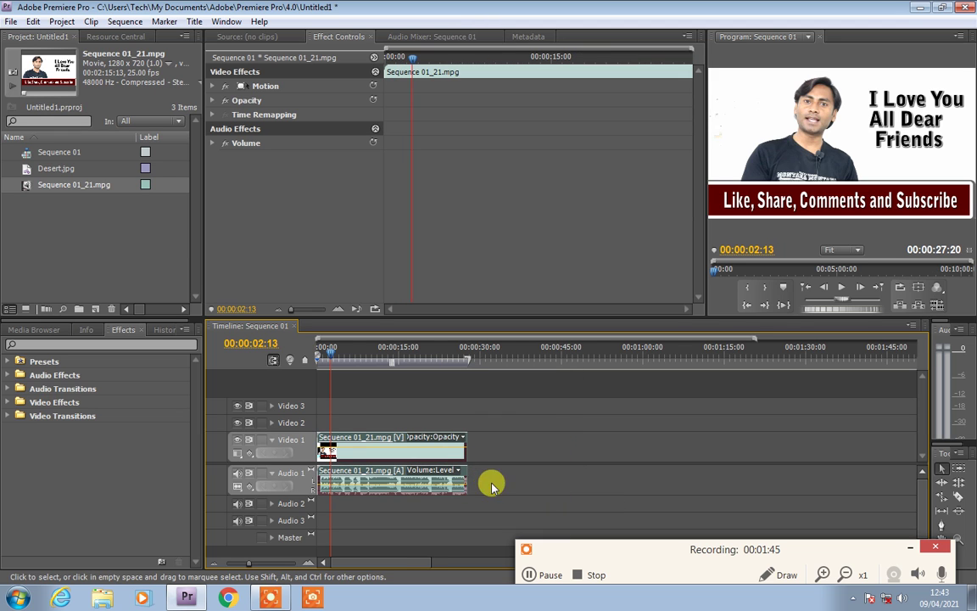
Mute the system sound and return the playhead to the start of the sequence.
click(316, 359)
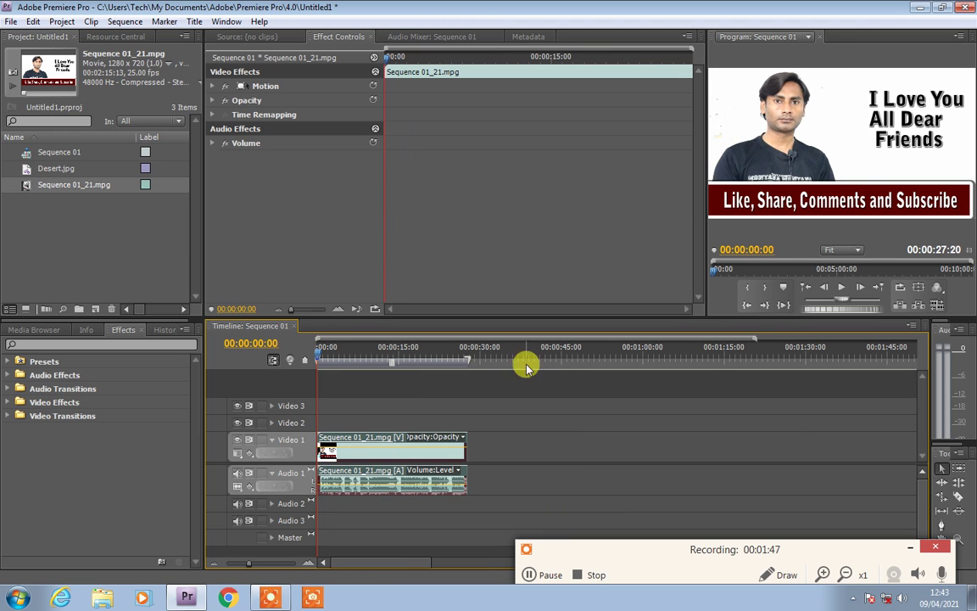
click(902, 598)
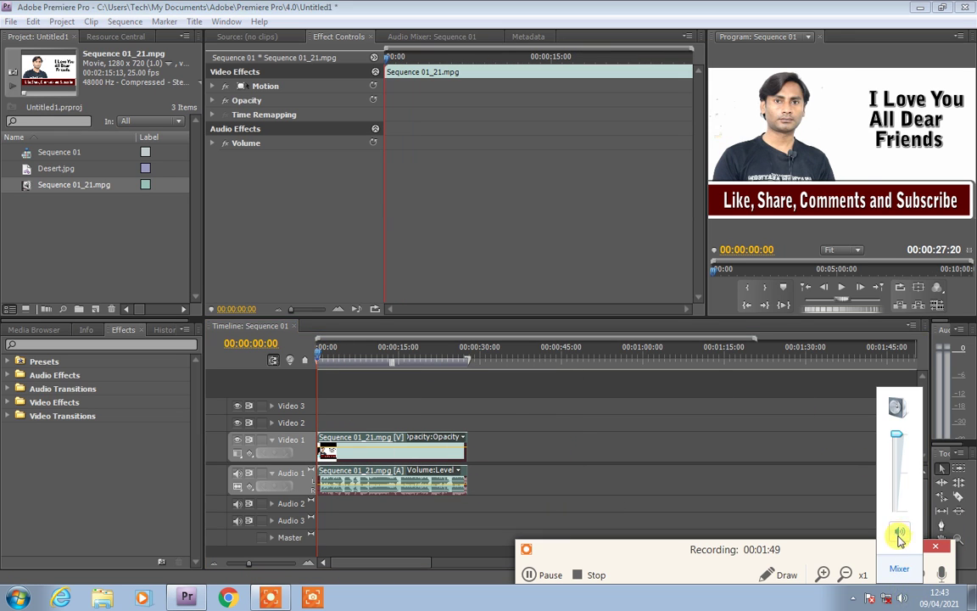
mouse_move(328, 355)
mouse_down()
mouse_move(339, 381)
mouse_move(321, 373)
mouse_up()
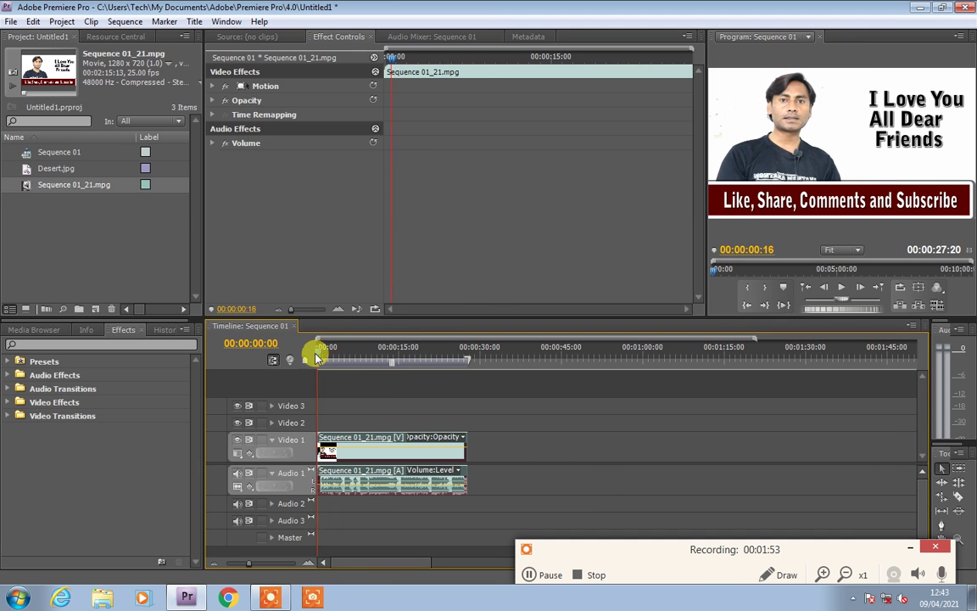
click(328, 271)
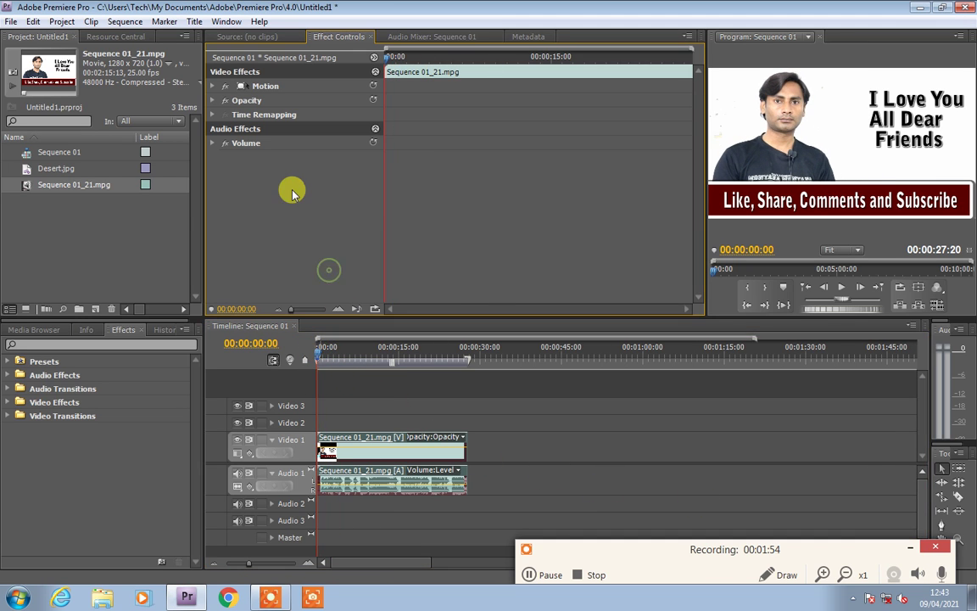
Create a default still title named Title 01 at 1280 by 720 with square pixels.
click(194, 23)
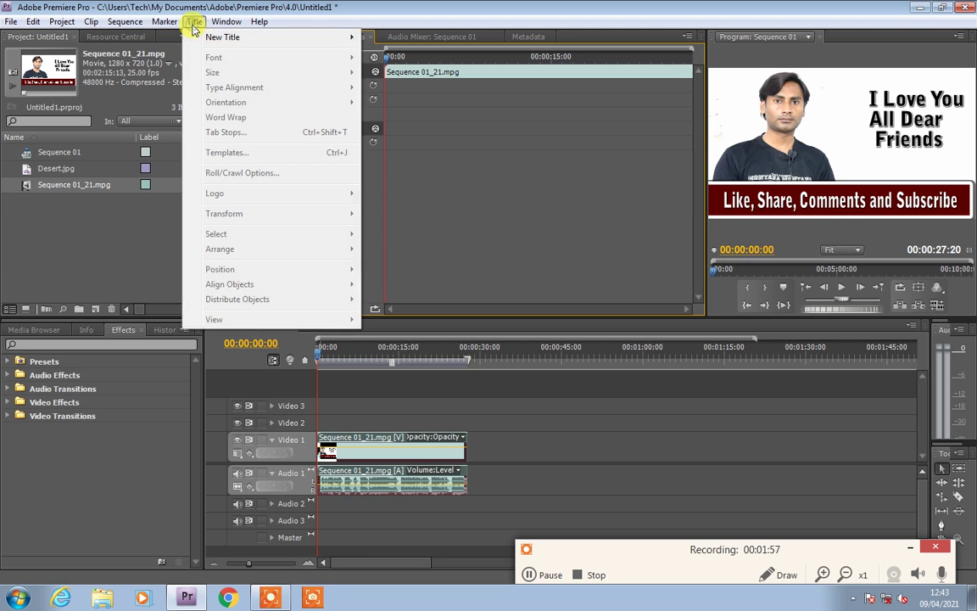
mouse_move(212, 43)
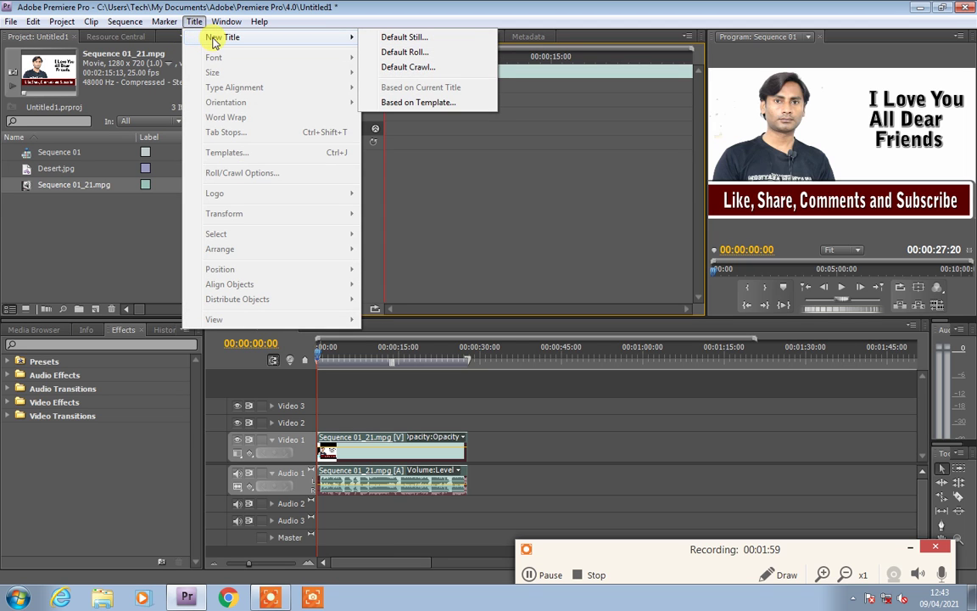
click(403, 39)
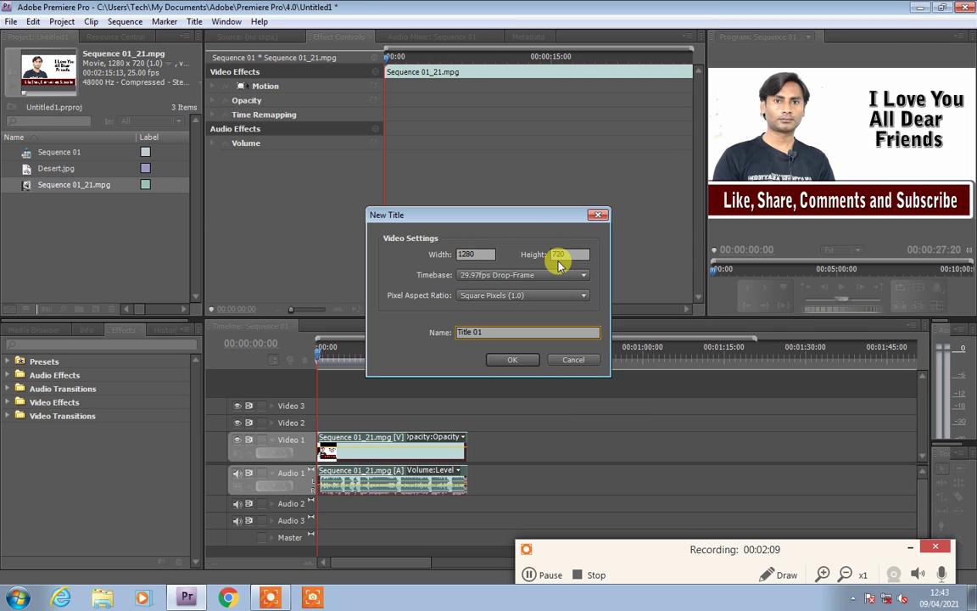
click(510, 360)
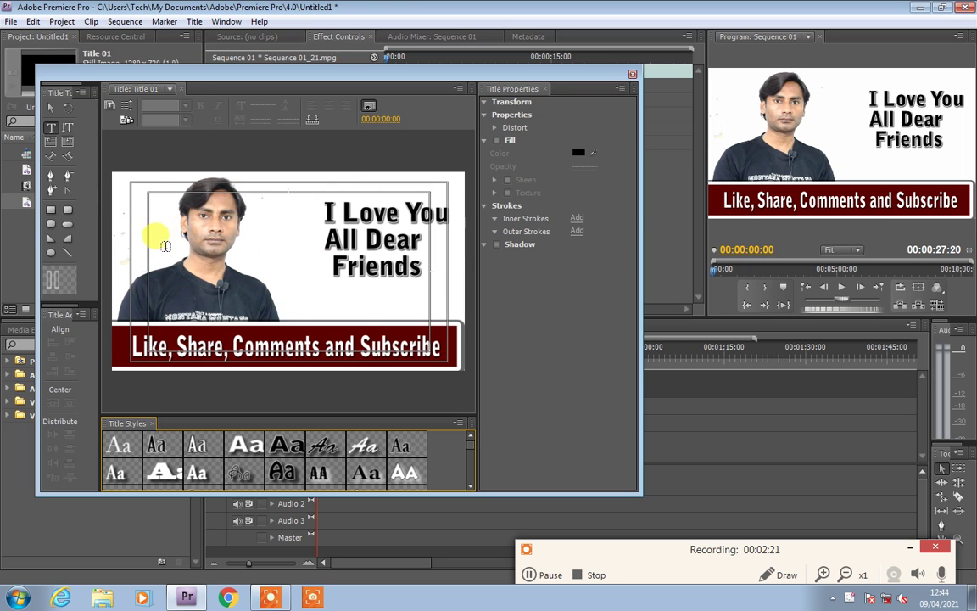
Add a short text below "Friends" in the title and move it onto the red banner at about X 694, Y 607.
click(295, 302)
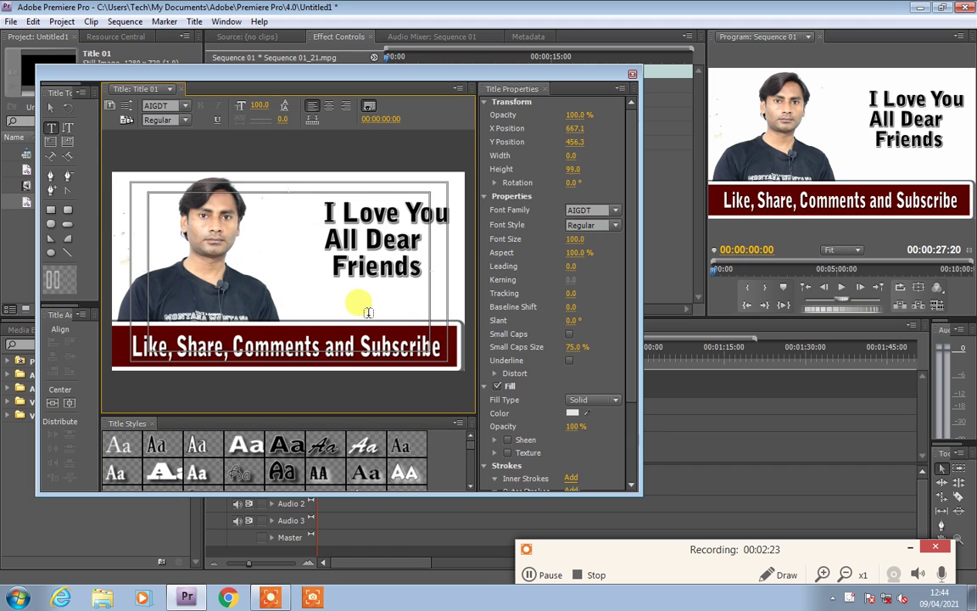
drag(308, 307, 386, 331)
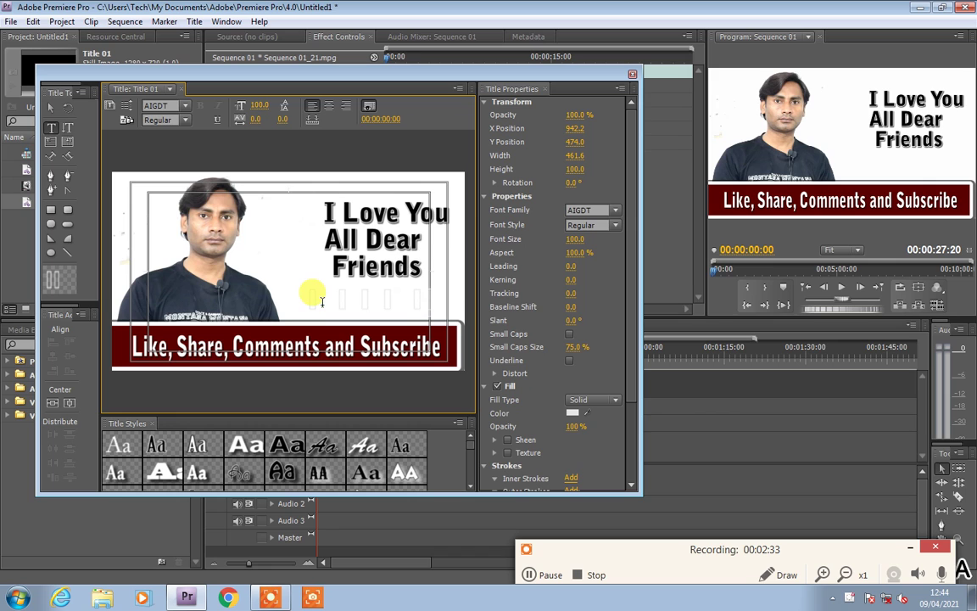
click(50, 107)
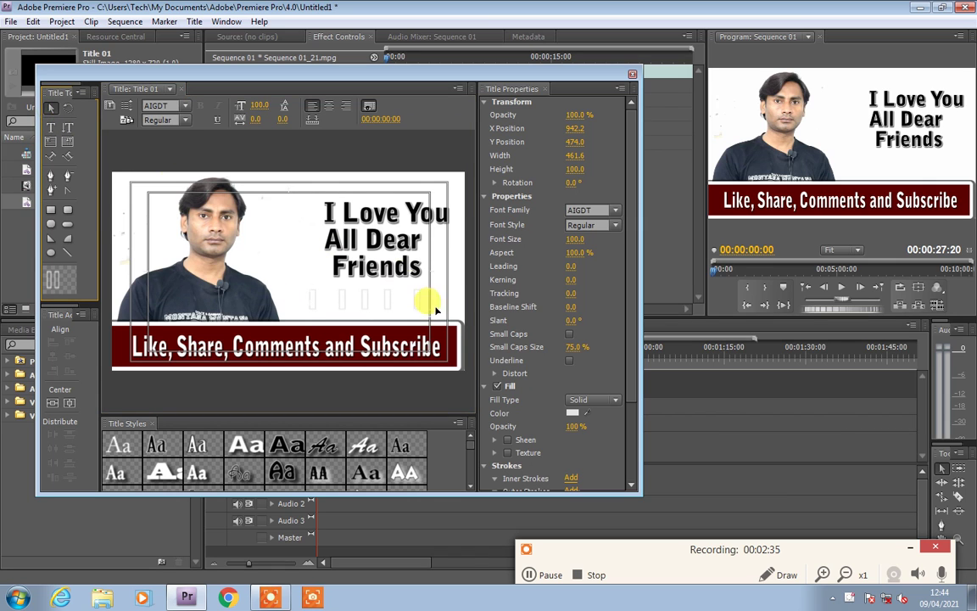
drag(394, 301, 197, 312)
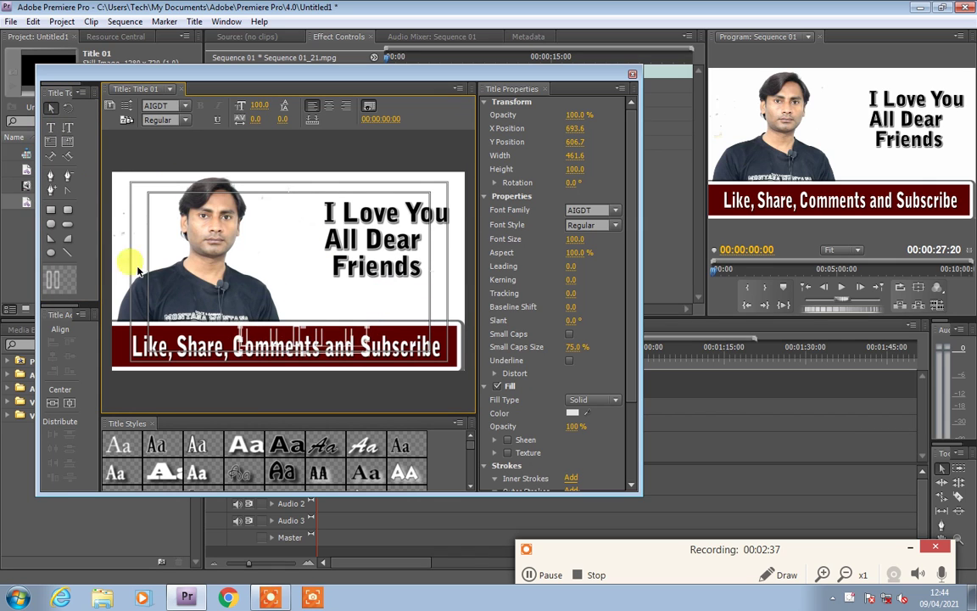
Apply the bold white Bell Gothic Black title style to the text on the banner.
click(52, 128)
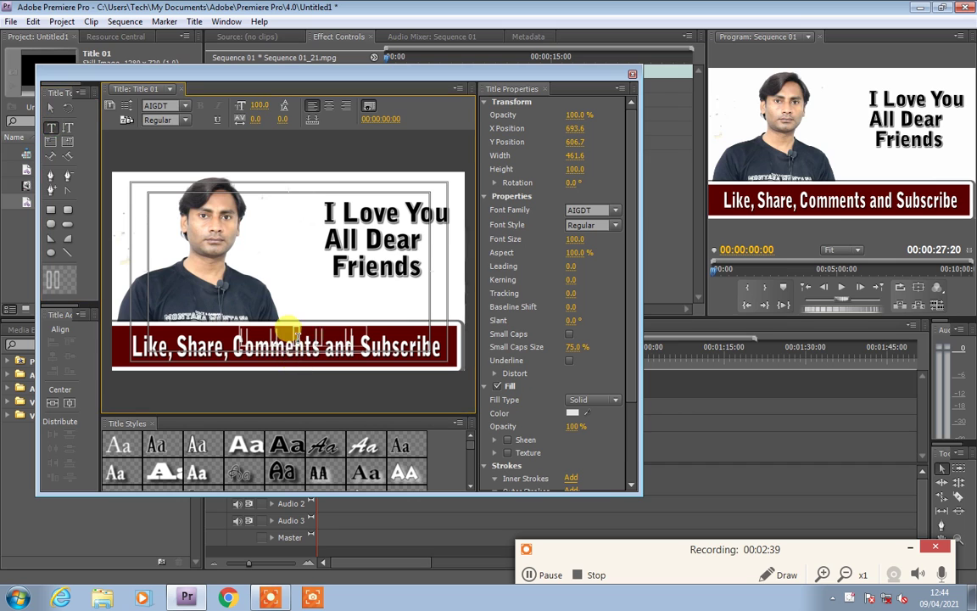
click(283, 336)
click(246, 447)
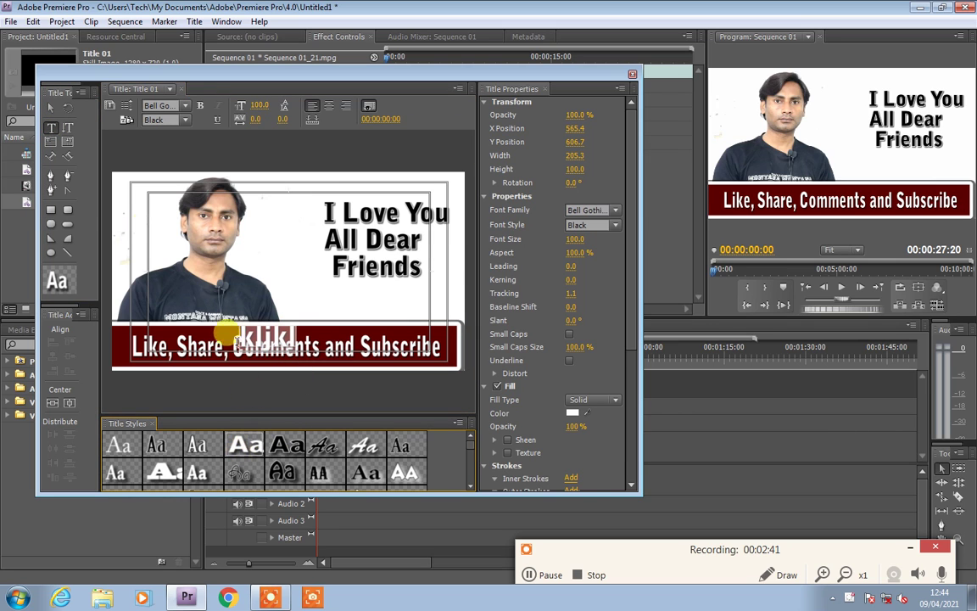
Move the text off the banner to below "Friends" at about X 890, Y 474 and apply the bold black title style.
click(51, 108)
drag(288, 326, 358, 302)
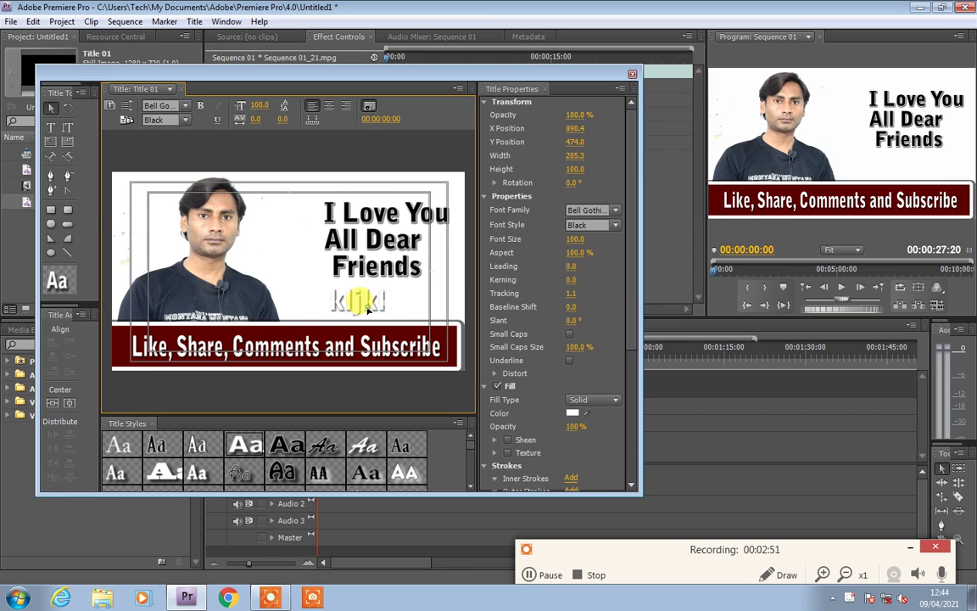
click(285, 445)
Change the text to "Students", position it under "Friends" at about X 925, Y 467, and close the title.
click(51, 108)
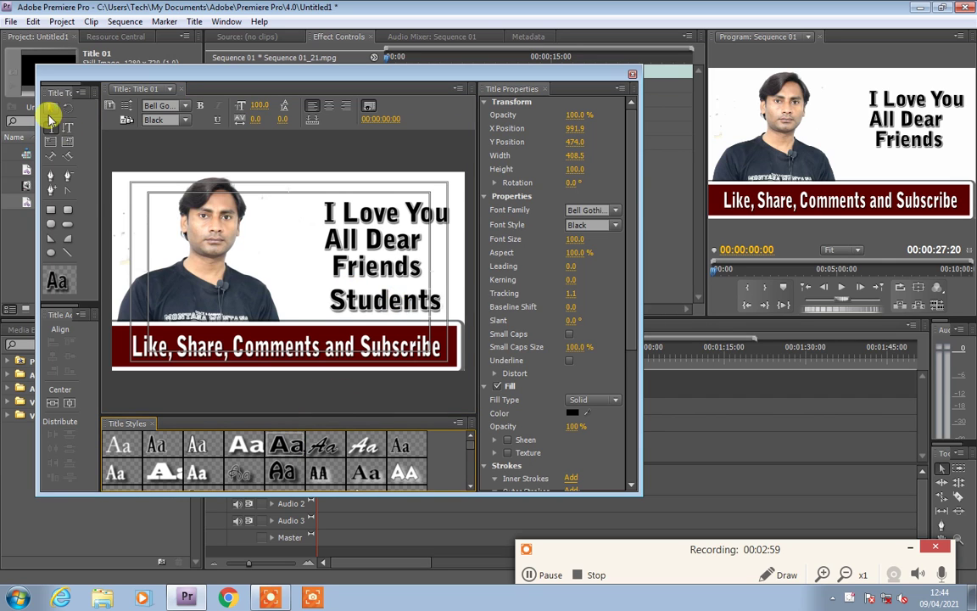
mouse_move(392, 298)
mouse_down()
mouse_move(390, 307)
mouse_move(375, 295)
mouse_move(381, 301)
mouse_up()
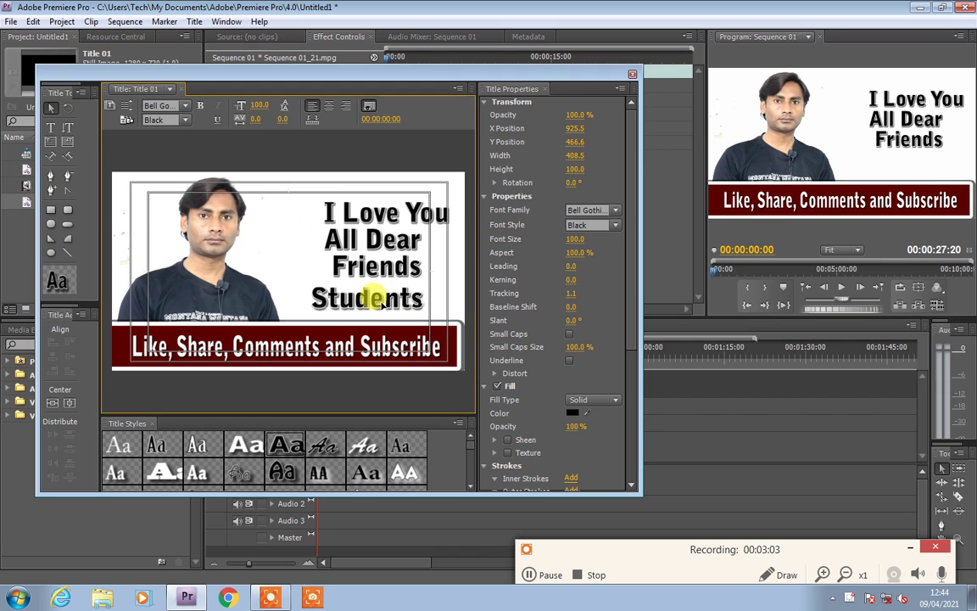
click(634, 75)
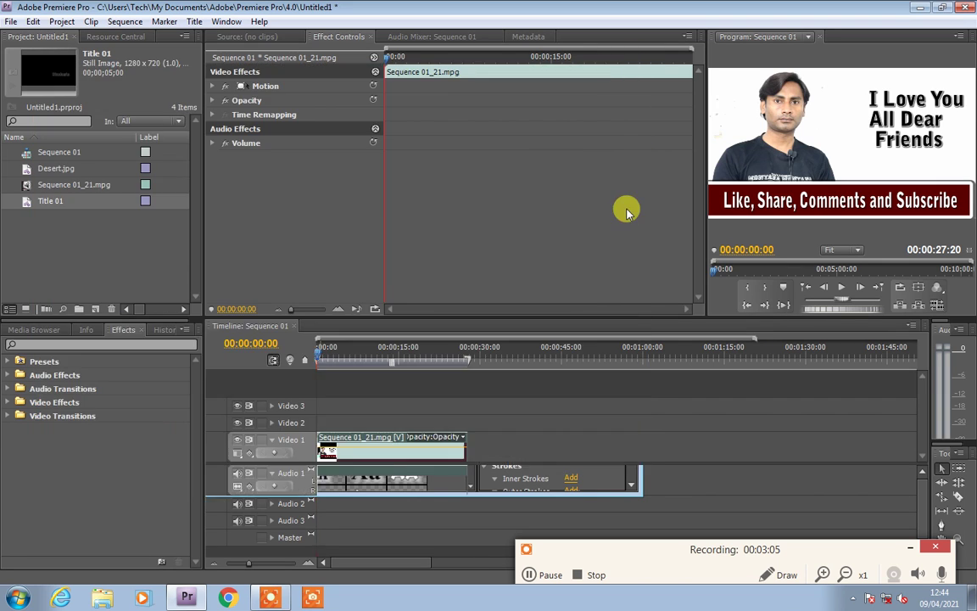
Place Title 01 on the Video 2 track at the start of the sequence and scrub through it to preview.
click(44, 206)
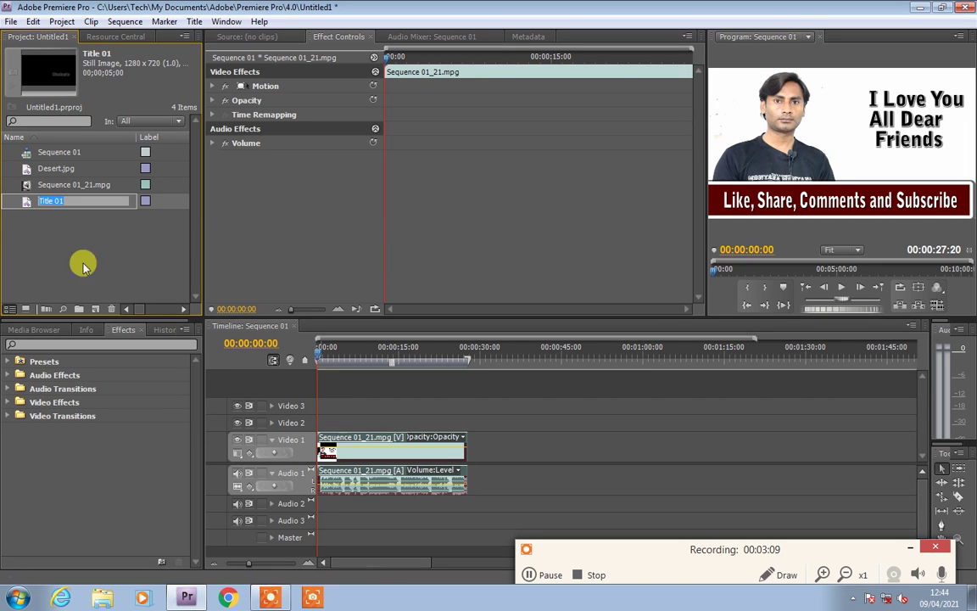
drag(28, 201, 320, 422)
mouse_move(318, 359)
mouse_down()
mouse_move(342, 358)
mouse_move(322, 357)
mouse_up()
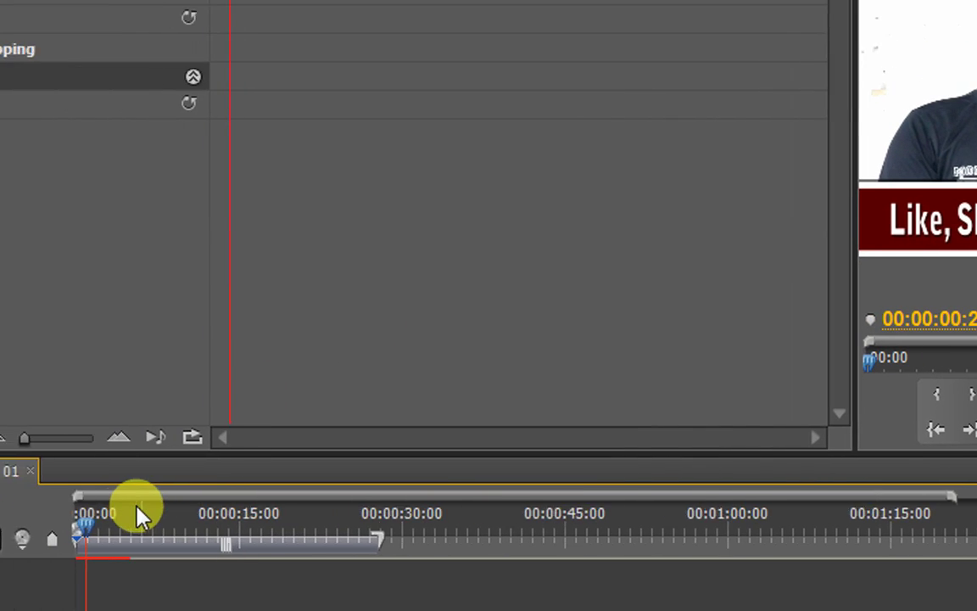
click(147, 519)
drag(147, 519, 207, 526)
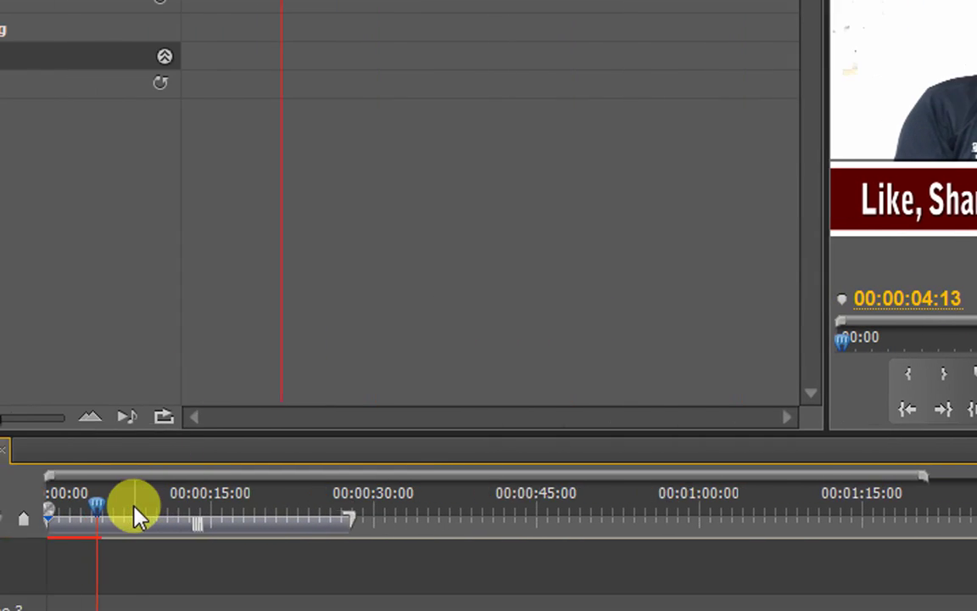
drag(0, 515, 0, 515)
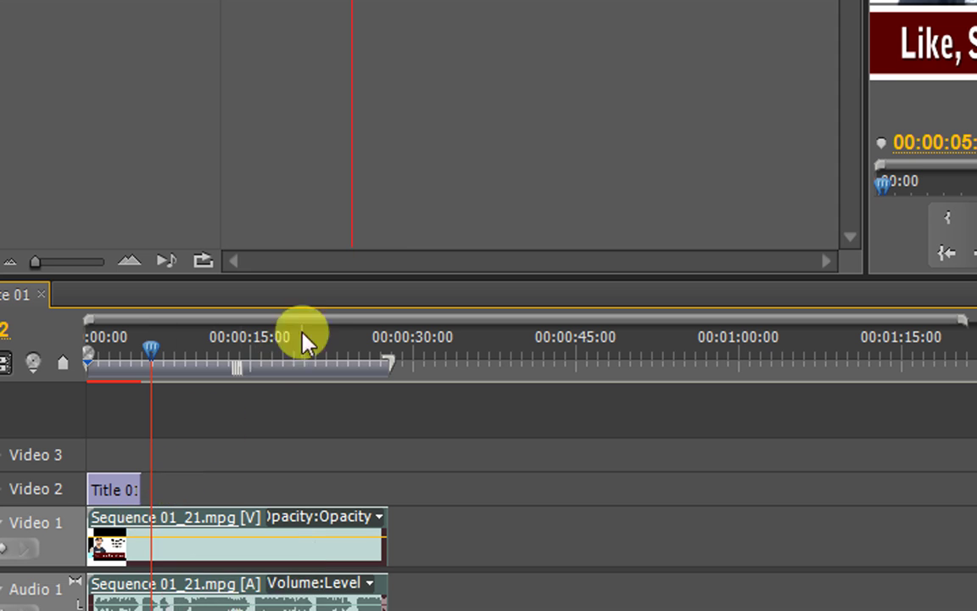
Trim the end of the Sequence 01_21.mpg clip to match Title 01 and return the playhead to the sequence start.
drag(382, 528, 144, 517)
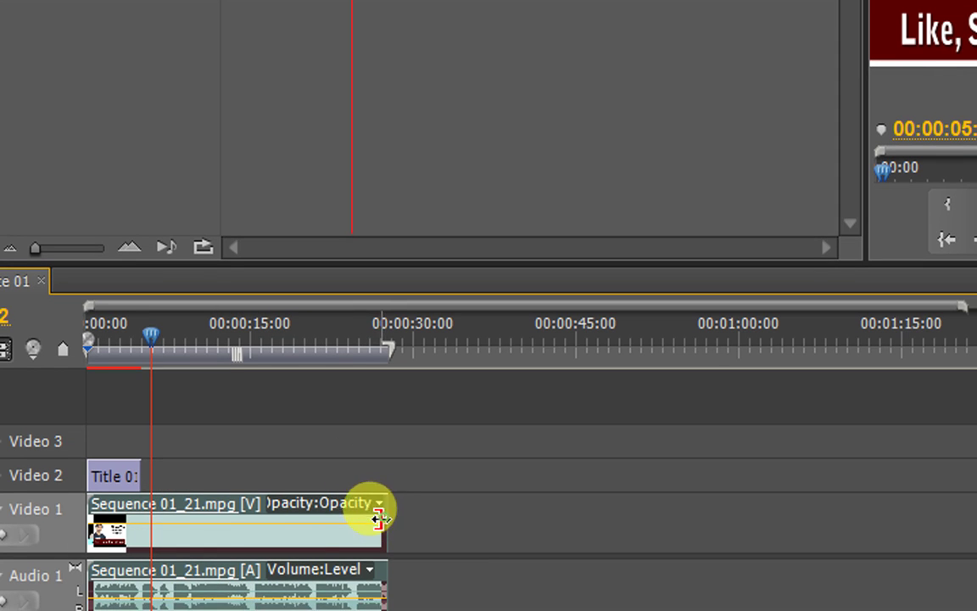
drag(170, 335, 90, 344)
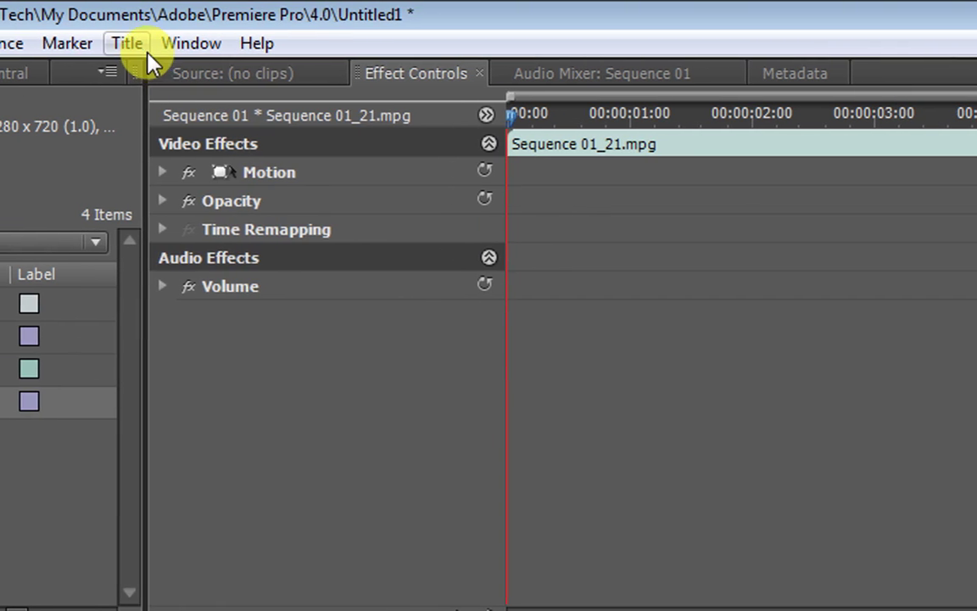
Create a default roll title named Title 02 at 1280 by 720, 29.97fps Drop-Frame, with square pixels.
click(129, 44)
mouse_move(439, 77)
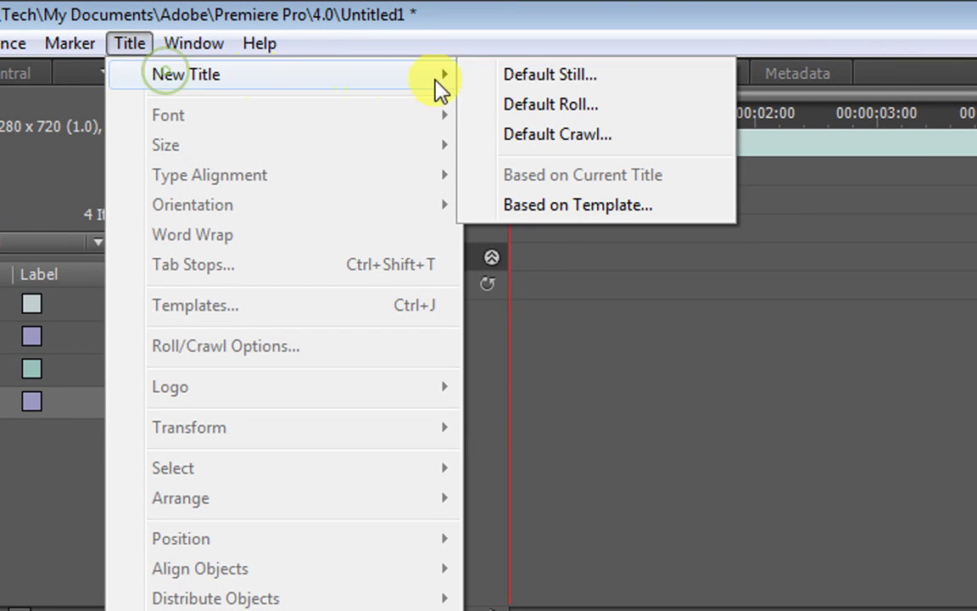
click(522, 109)
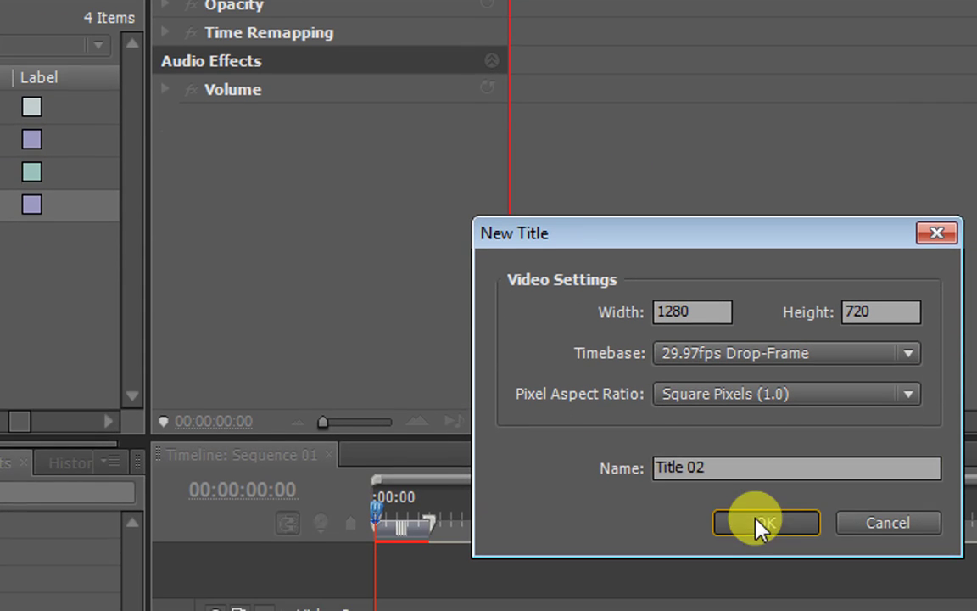
click(766, 567)
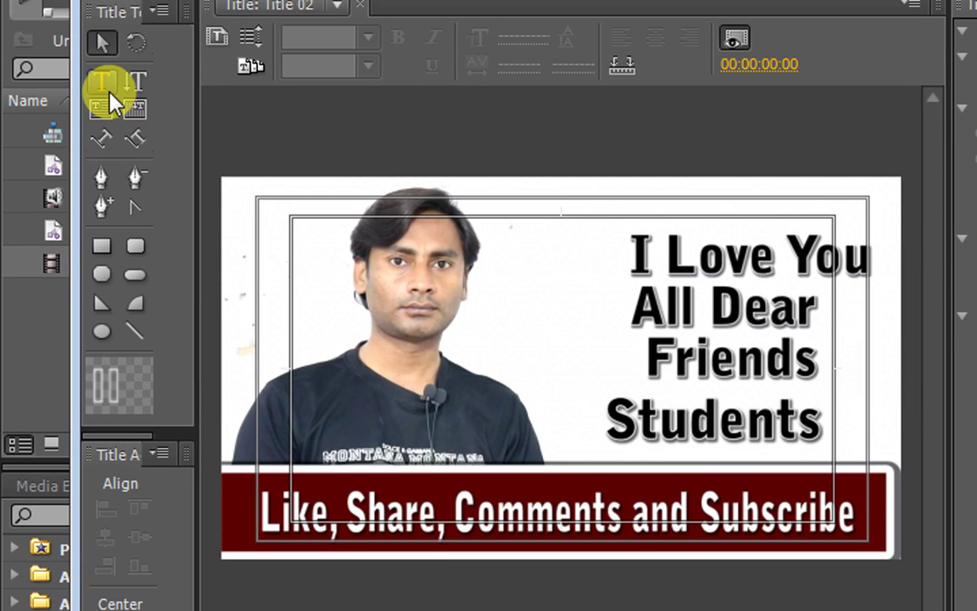
Add the horizontal text "welcometo Lecture" in the middle of Title 02, starting over the man's shirt.
click(107, 90)
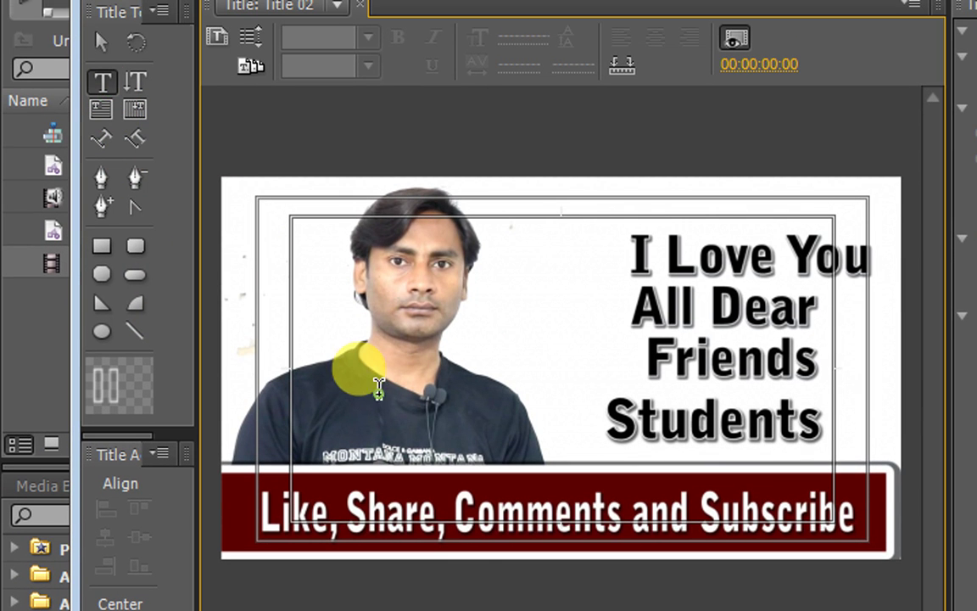
click(378, 377)
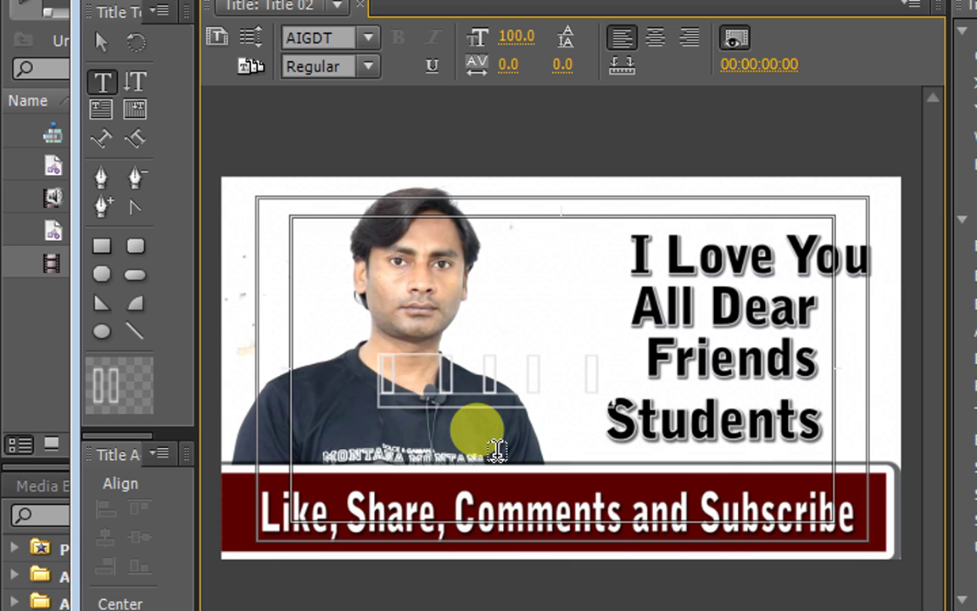
key(ctrl+s)
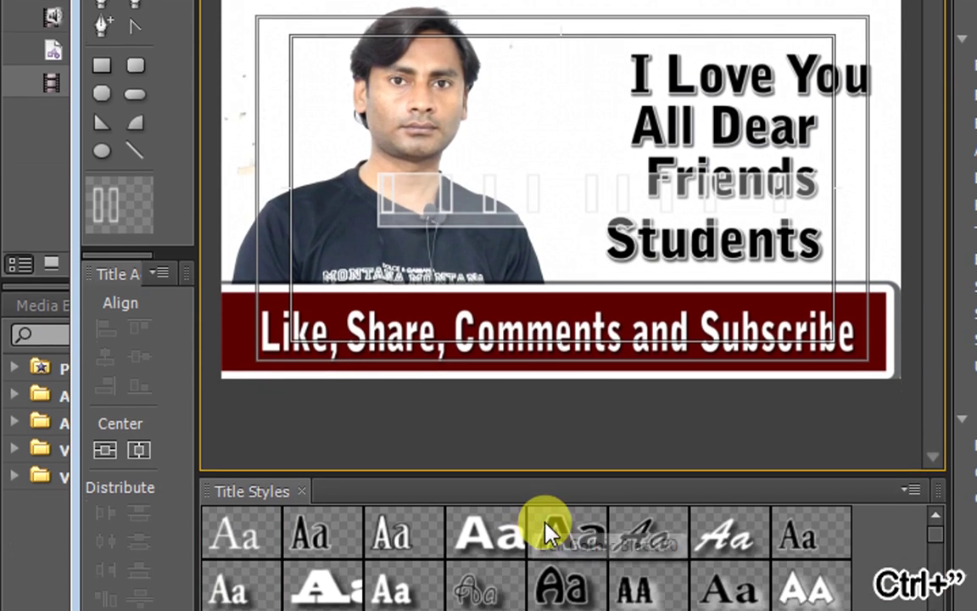
Try several bold black and white title styles on the "welcometo Lecture" text.
click(547, 533)
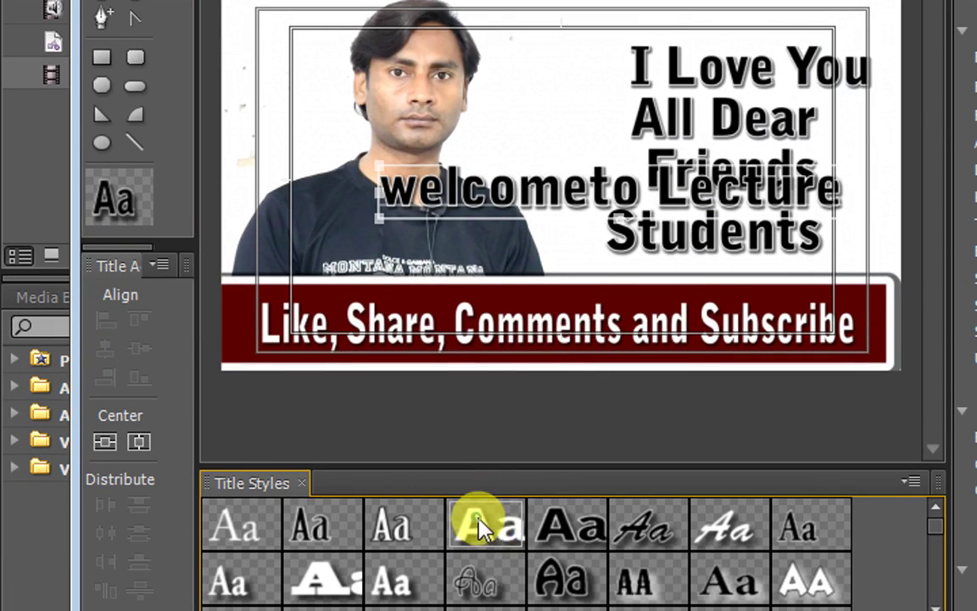
click(491, 523)
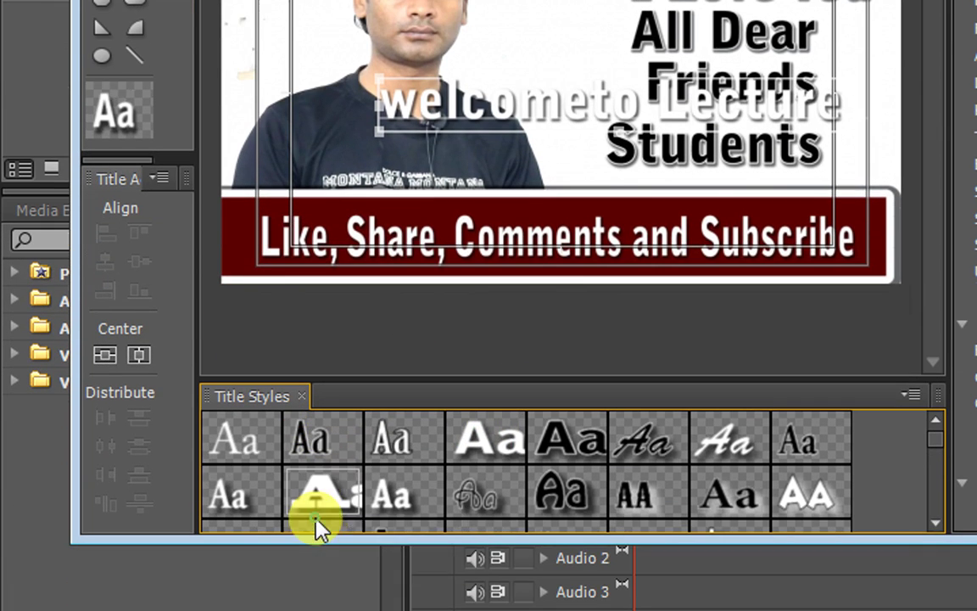
click(428, 509)
click(505, 509)
click(575, 499)
Apply the outlined Giddyup script style to "welcometo Lecture" and move the text down and left to just above the banner.
click(505, 488)
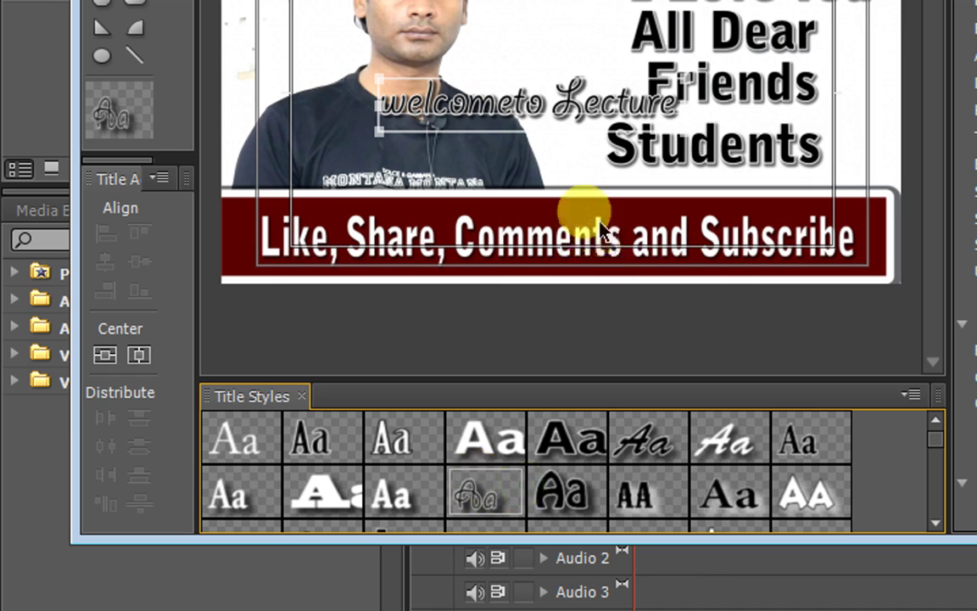
drag(552, 120, 430, 172)
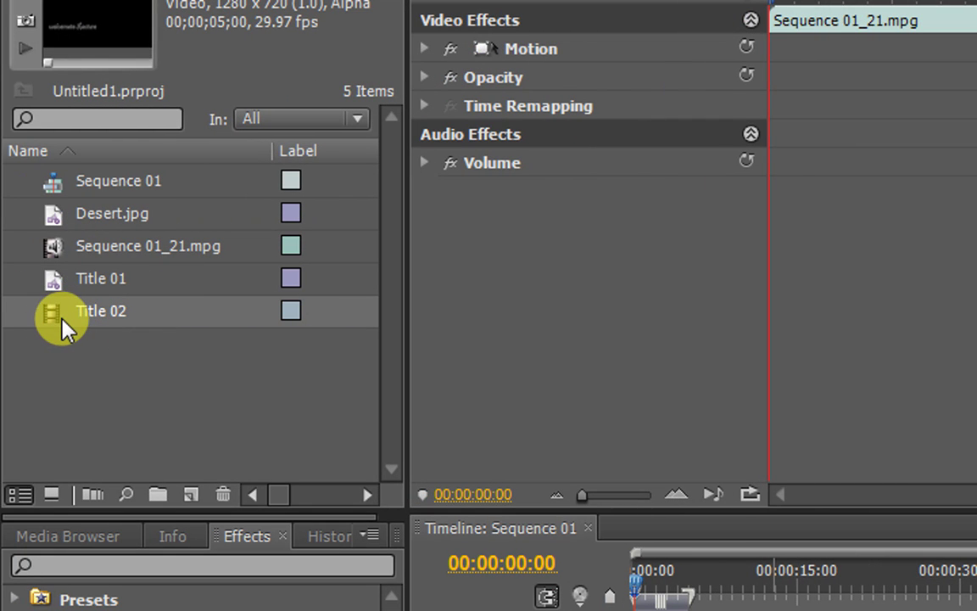
Place Title 02 on the Video 3 track above Title 01 at the sequence start and render the work area.
click(76, 280)
drag(85, 307, 632, 610)
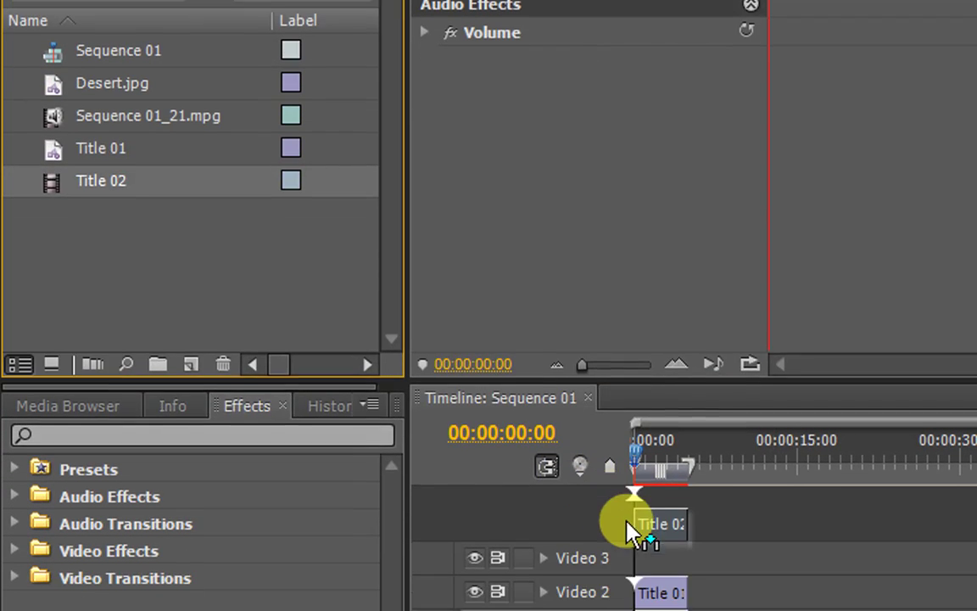
drag(632, 530, 649, 562)
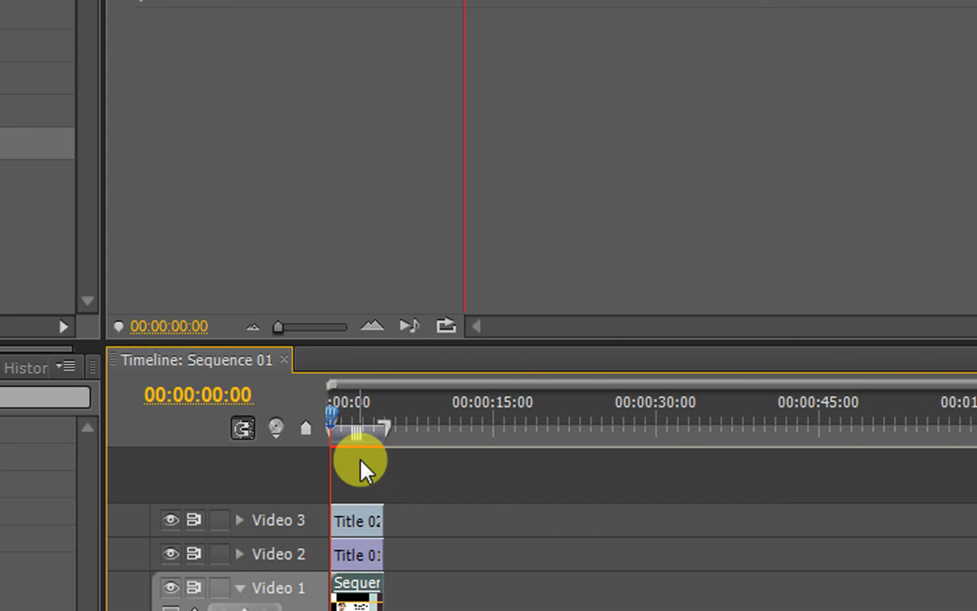
key(Return)
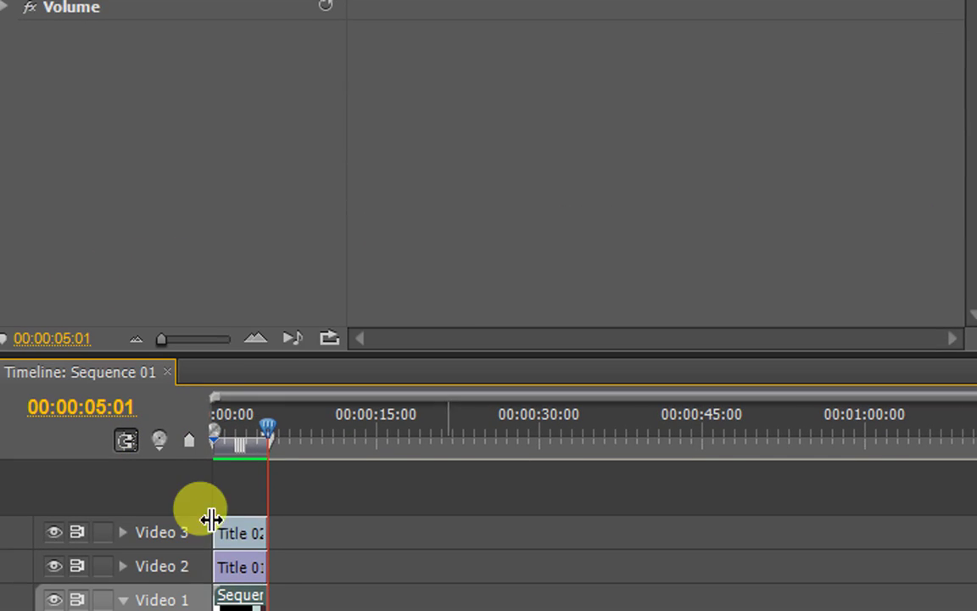
Set Title 02 on the timeline to roll with both Start Off Screen and End Off Screen enabled, and play the sequence.
click(244, 535)
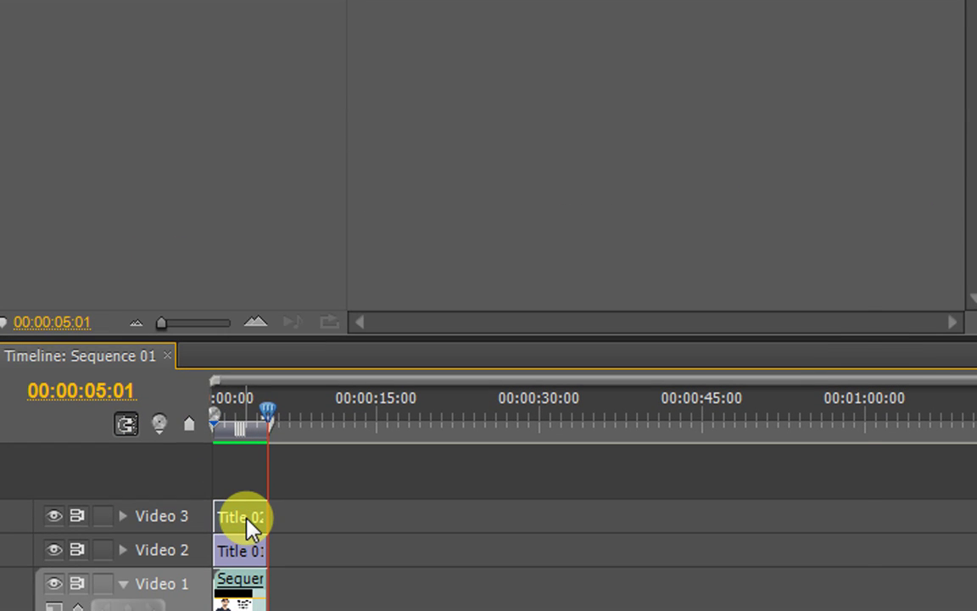
double_click(251, 528)
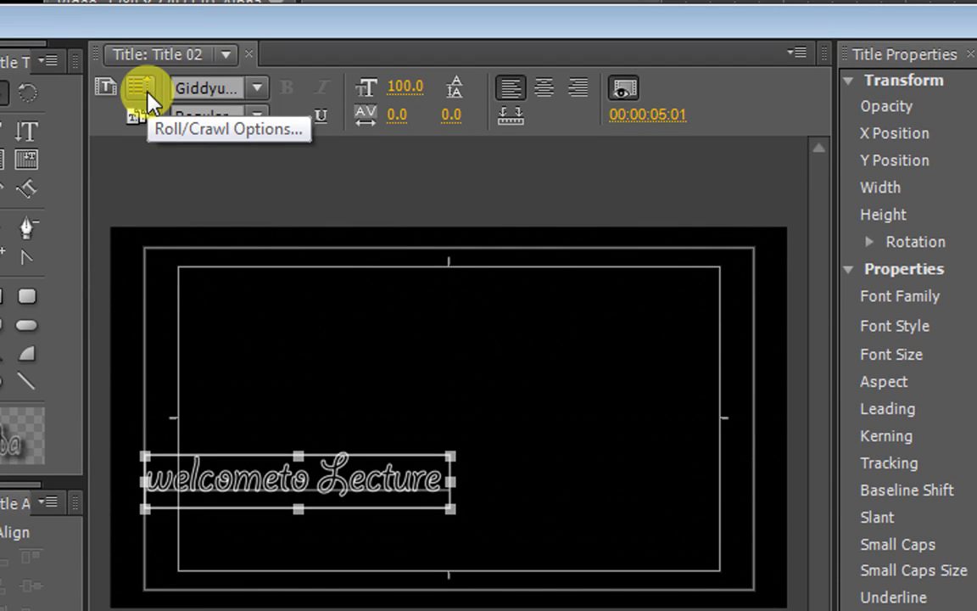
click(140, 87)
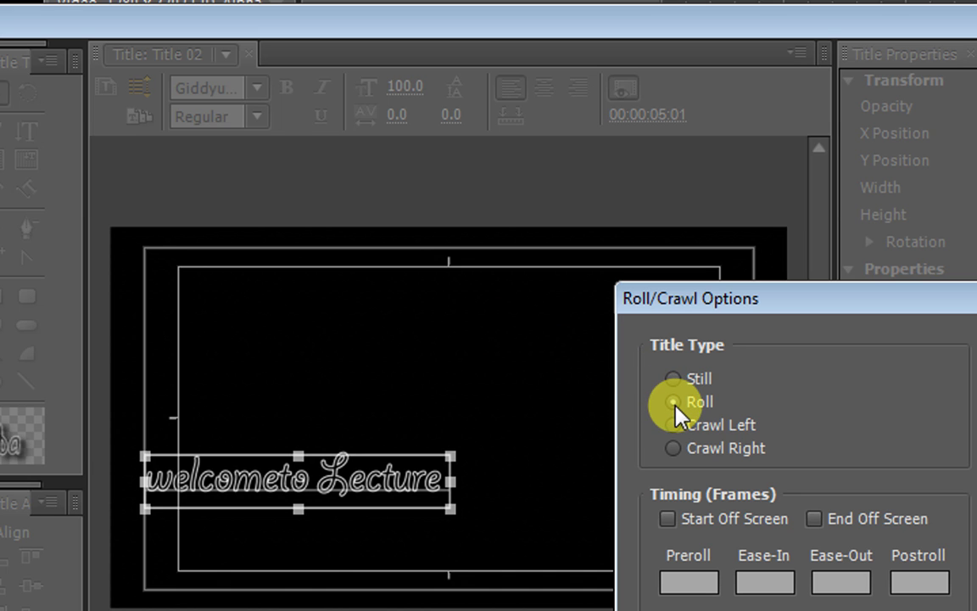
click(667, 518)
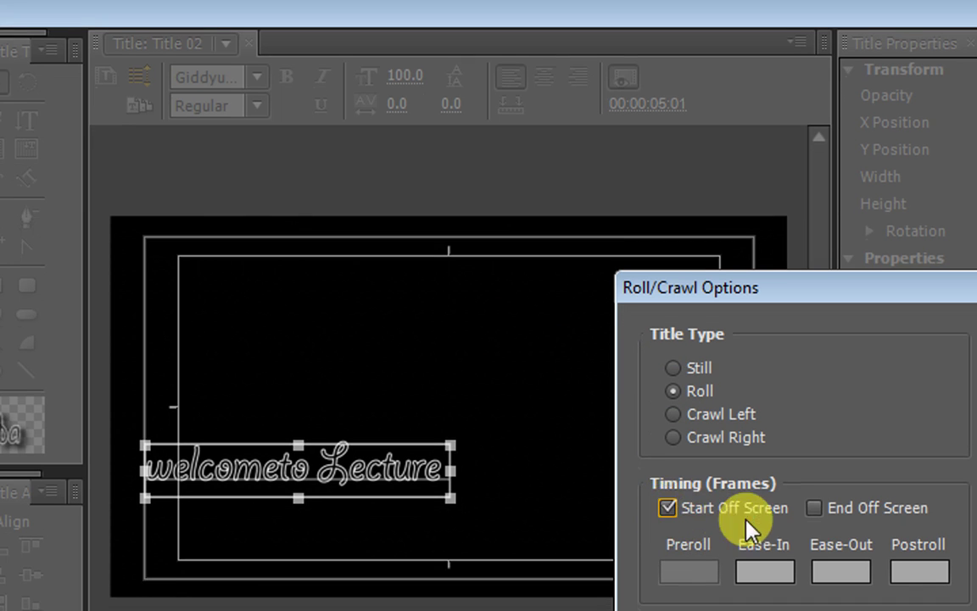
click(813, 508)
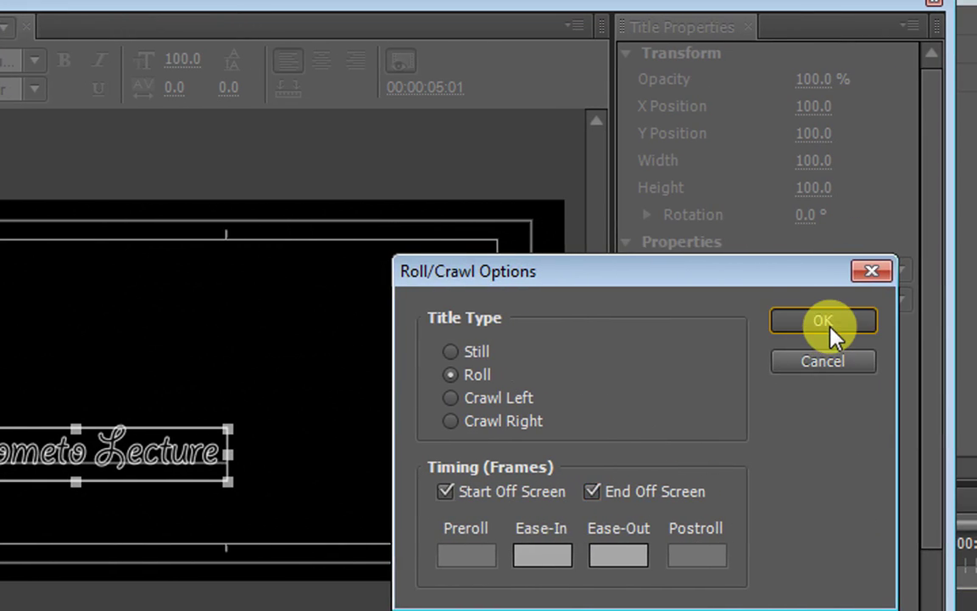
click(827, 325)
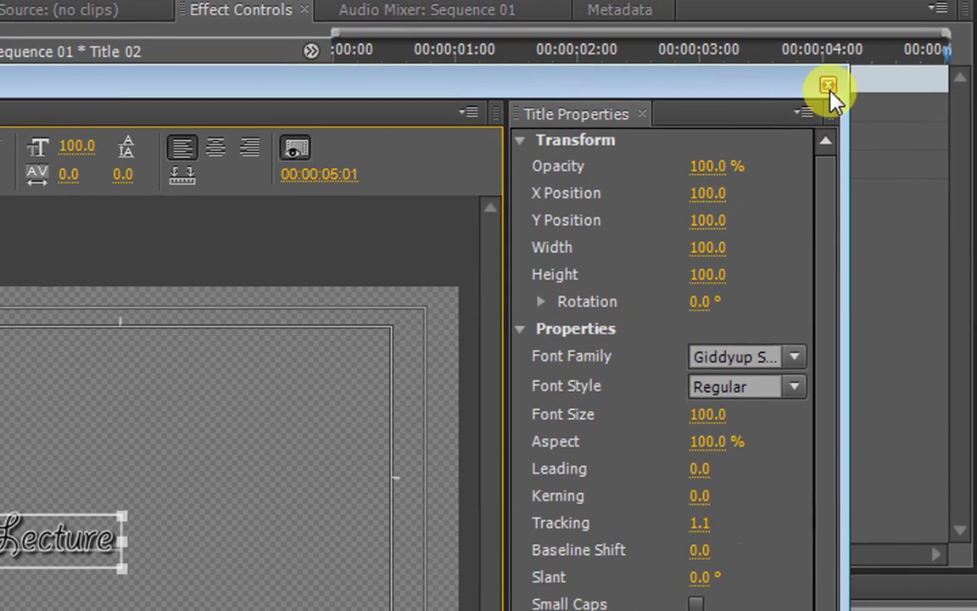
click(829, 88)
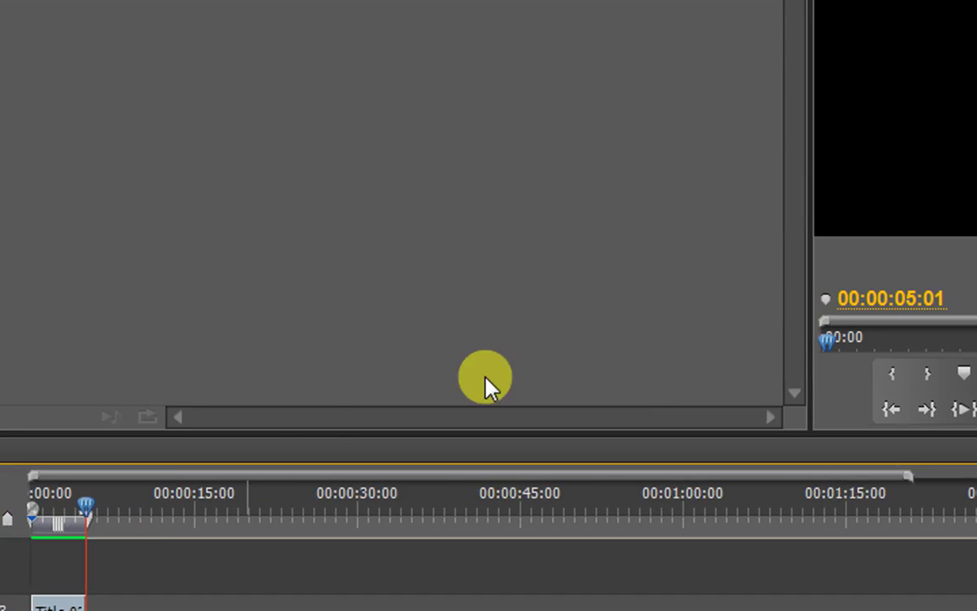
key(space)
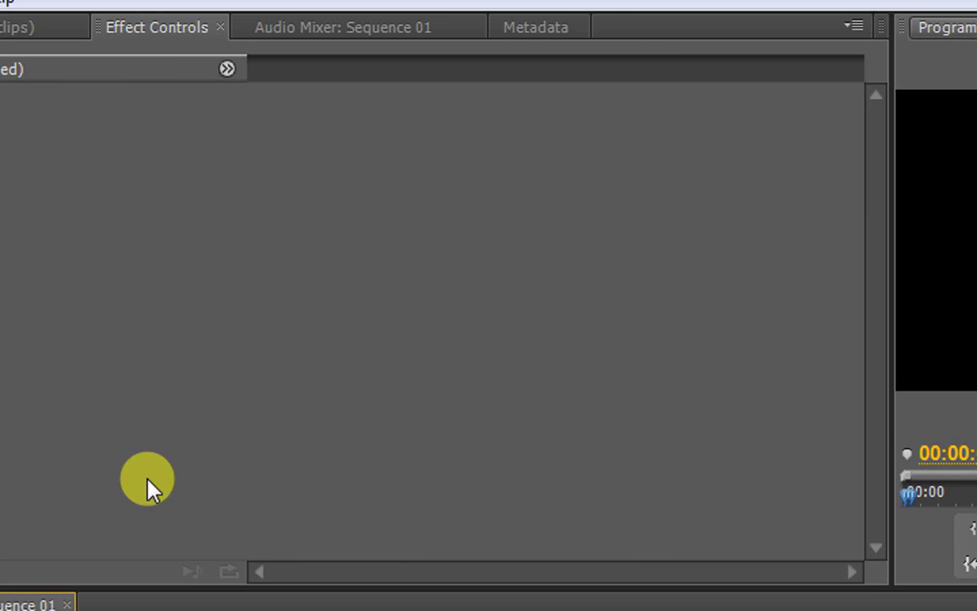
Create a default crawl title named Title 03 at 1280 by 720, 29.97fps Drop-Frame, with square pixels.
click(84, 3)
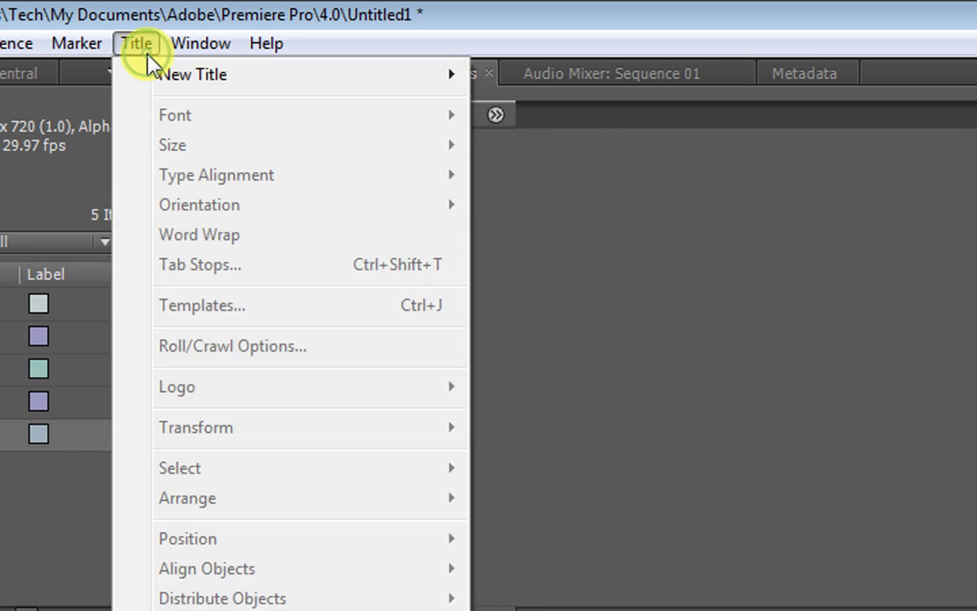
mouse_move(112, 29)
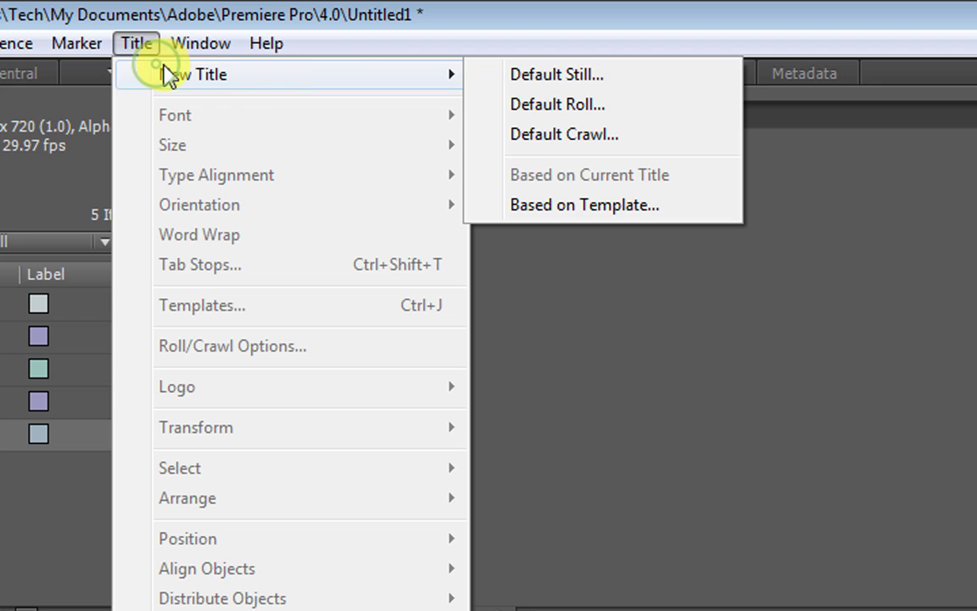
click(566, 136)
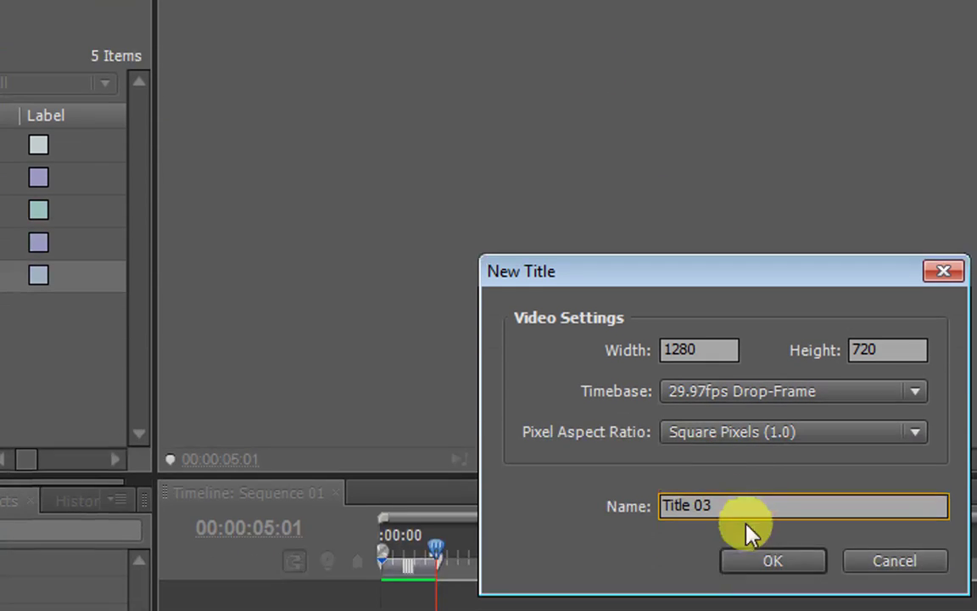
click(766, 528)
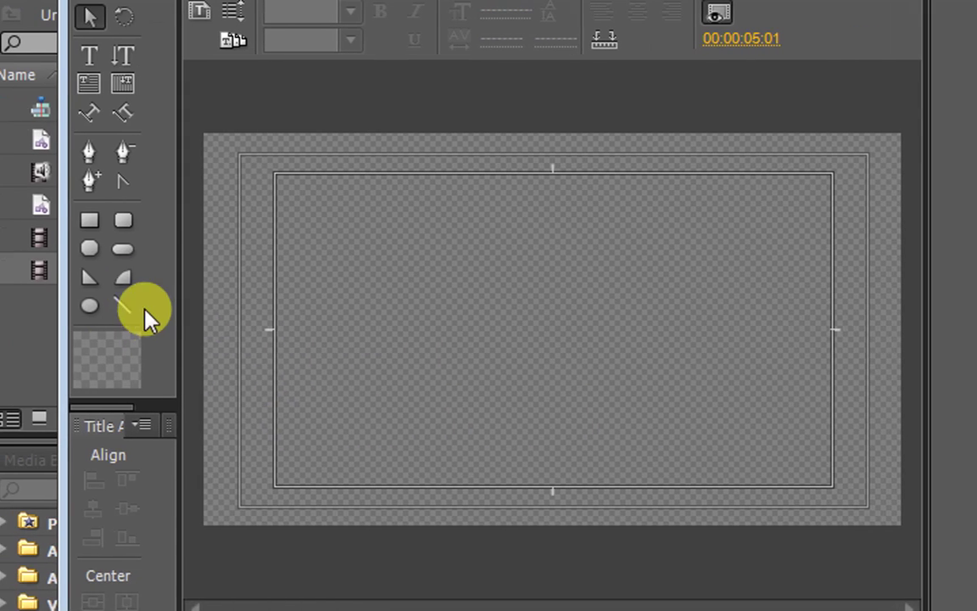
Start a horizontal text line reading "wel" in the left-middle of Title 03 and apply the bold white Bell Gothic Black style.
click(89, 55)
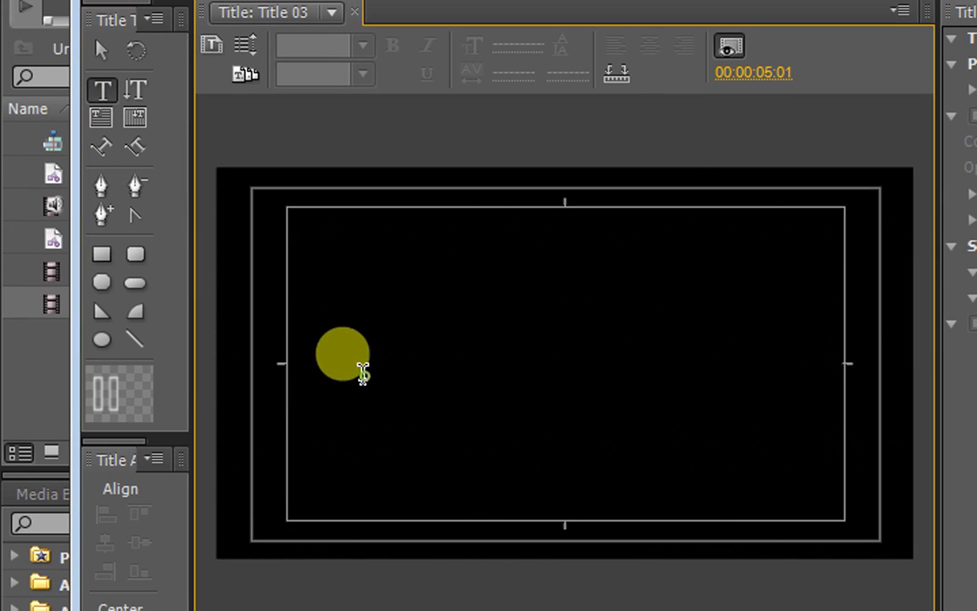
click(351, 335)
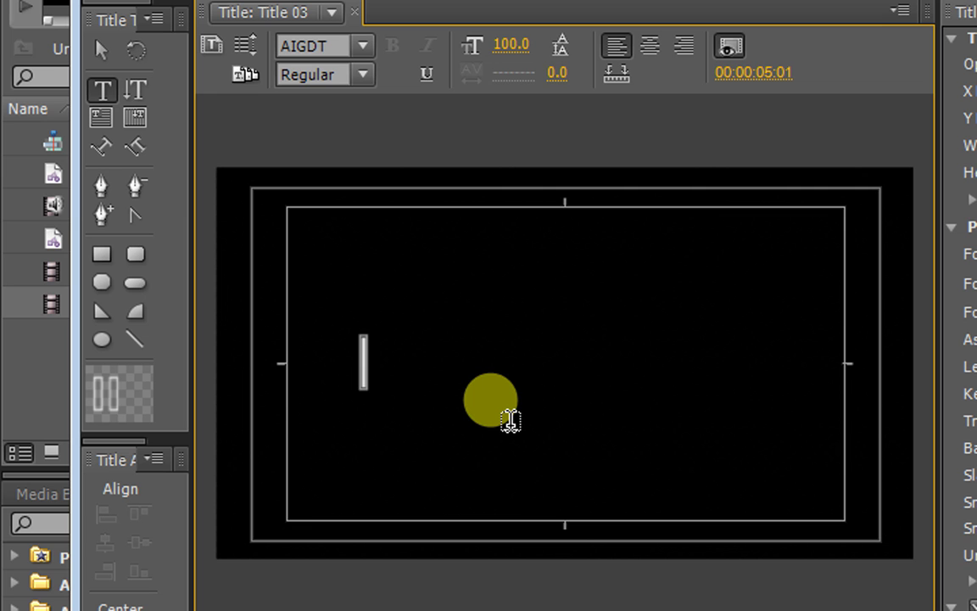
text(ab)
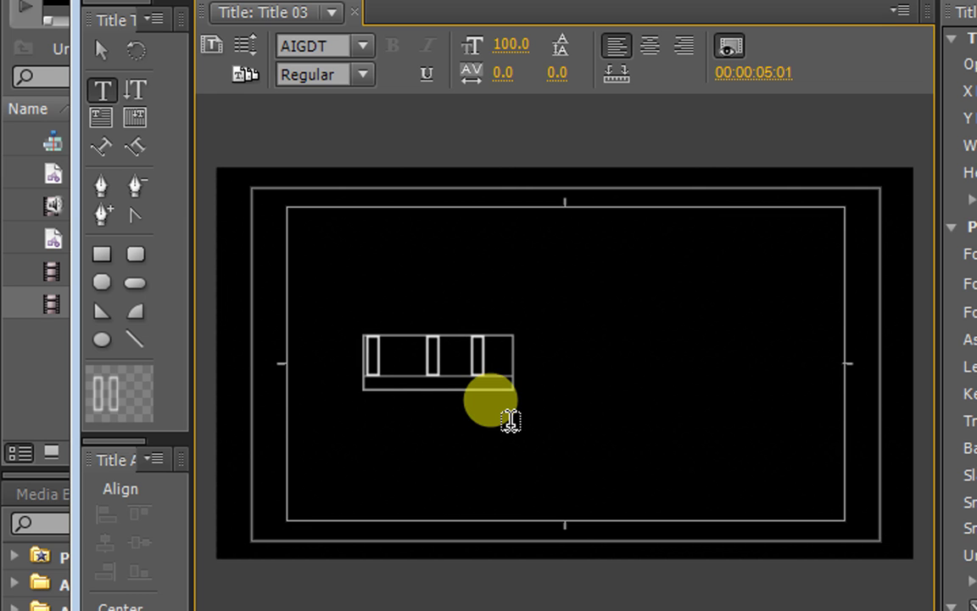
double_click(467, 383)
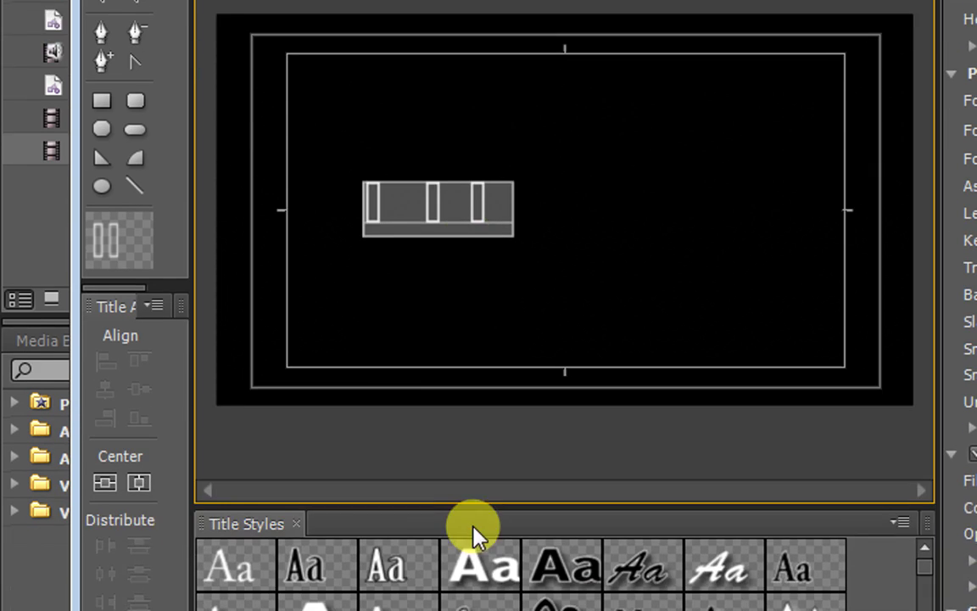
click(399, 581)
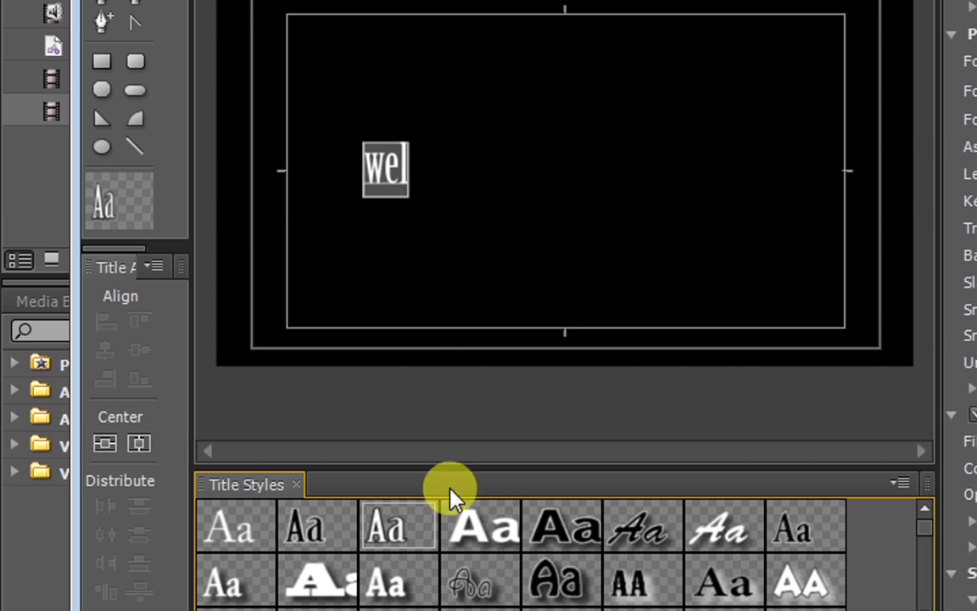
click(475, 515)
click(446, 180)
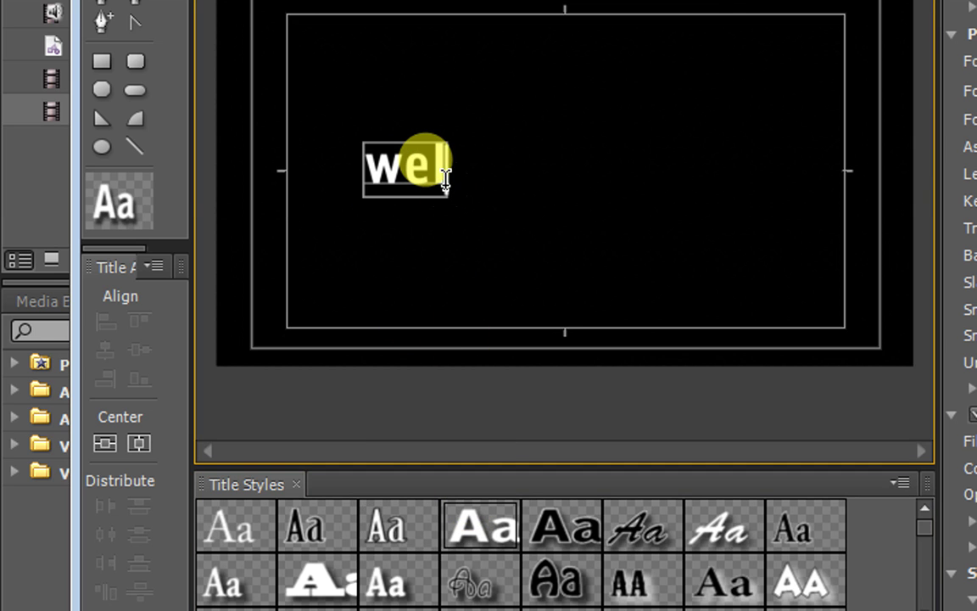
Complete the crawl text as "welcome to my youtube channel like share and commetns" and close the title editor.
text(come)
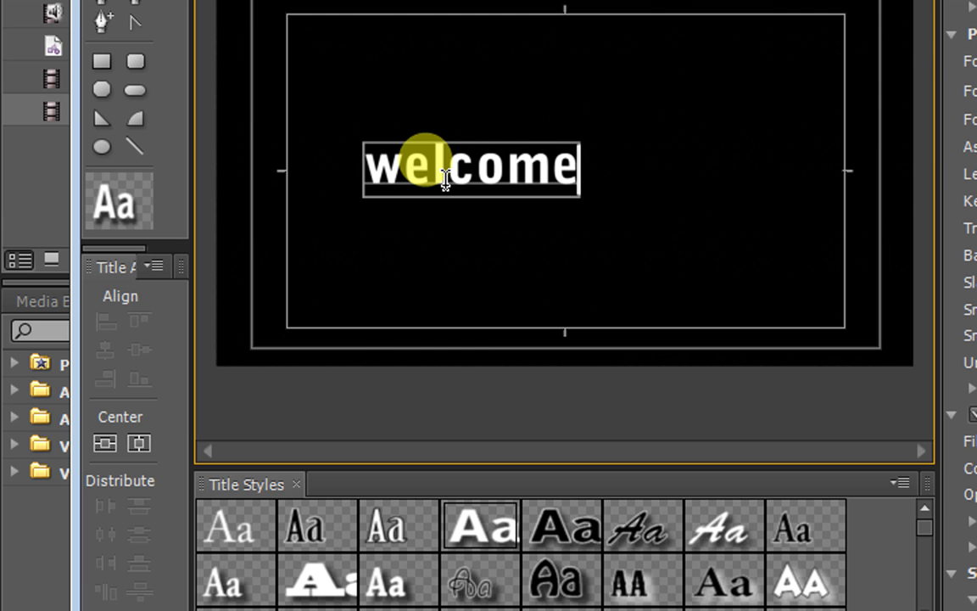
text( to my yuoutube)
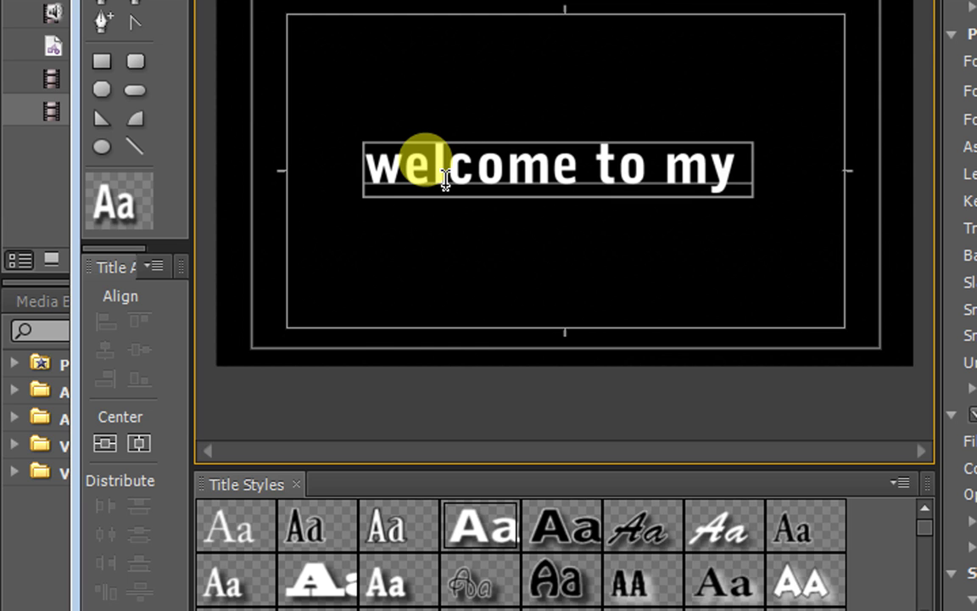
key(BackSpace)
key(BackSpace)
key(BackSpace)
key(BackSpace)
key(BackSpace)
key(BackSpace)
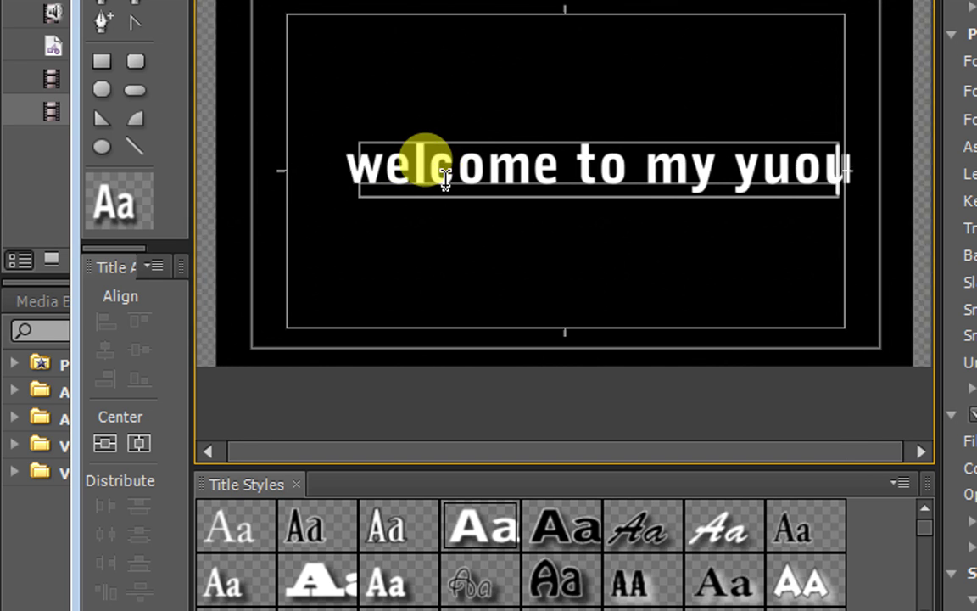
text(outu)
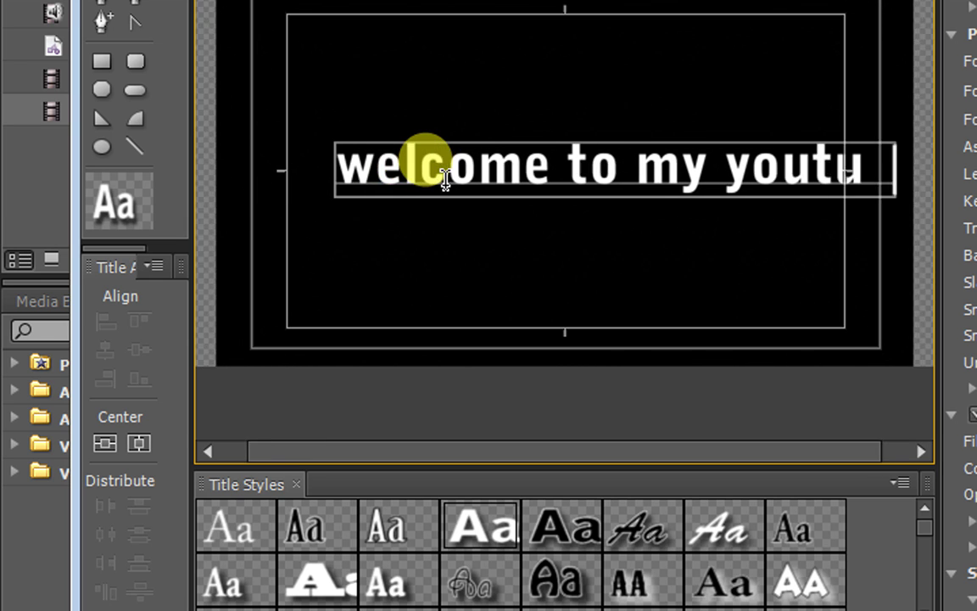
text(be channel)
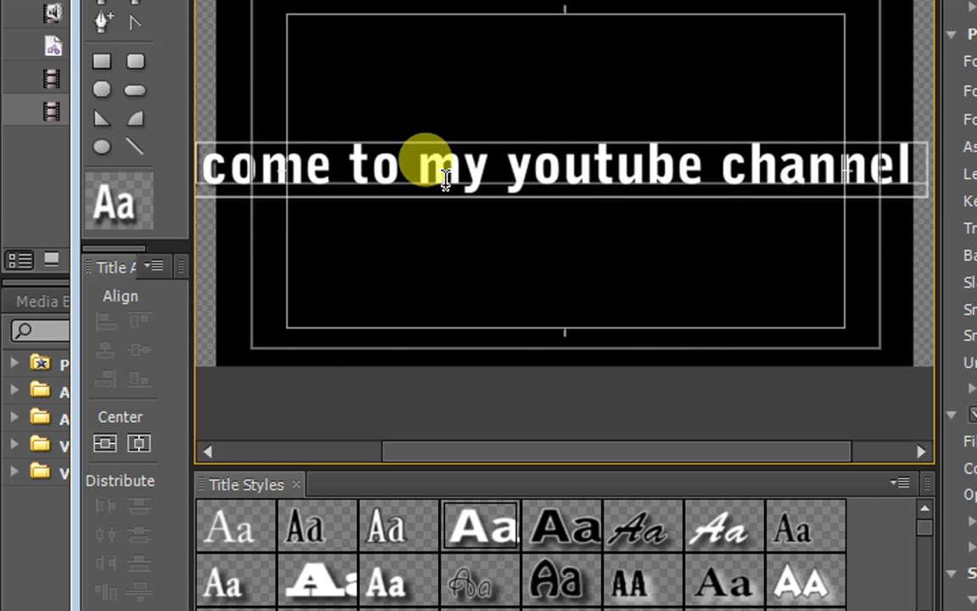
text( like share and comme)
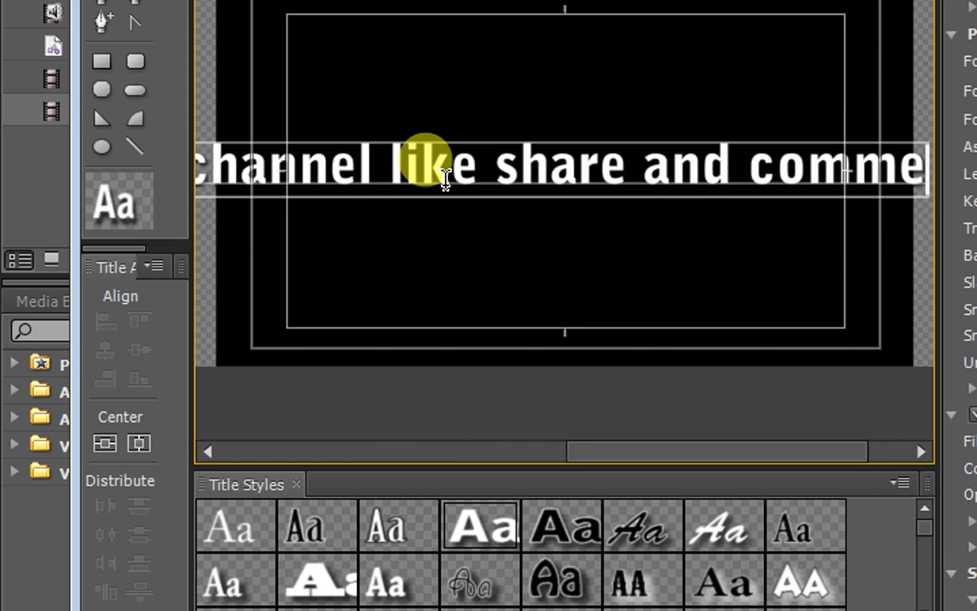
text(tns)
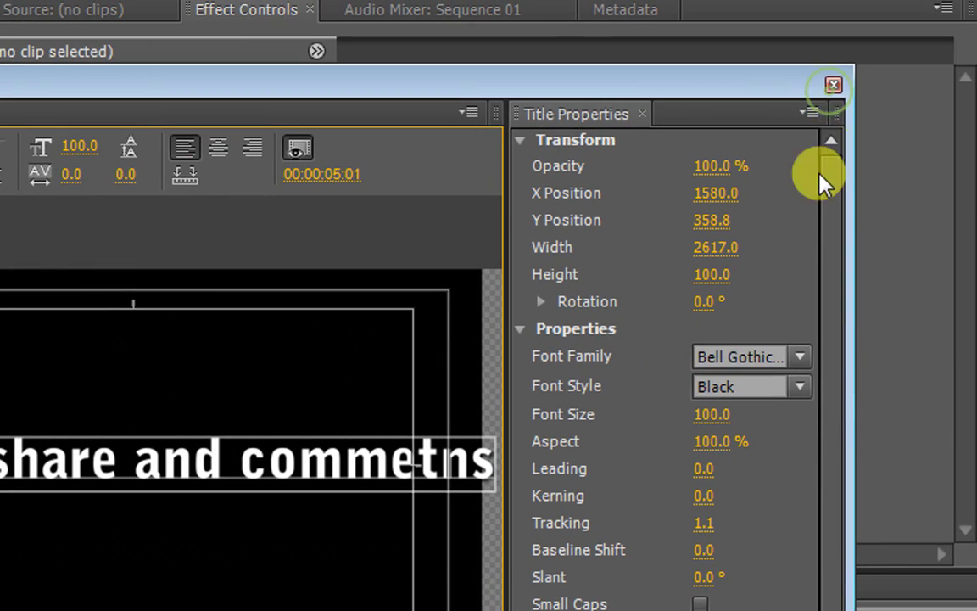
click(857, 72)
Place Title 03 on the Video 2 track directly after Title 01 and extend the Video 1 clip to Title 03's end.
click(72, 411)
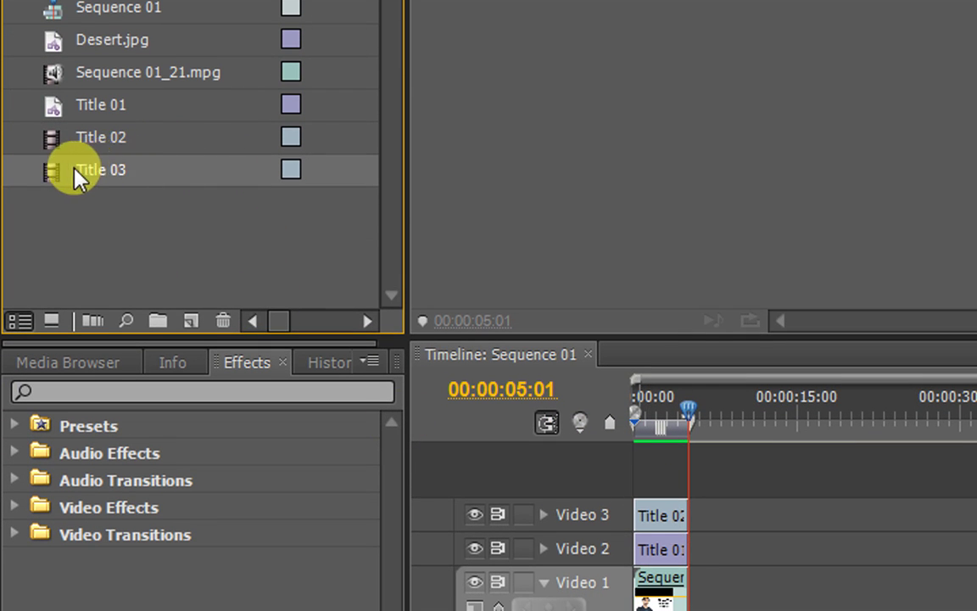
drag(56, 175, 714, 547)
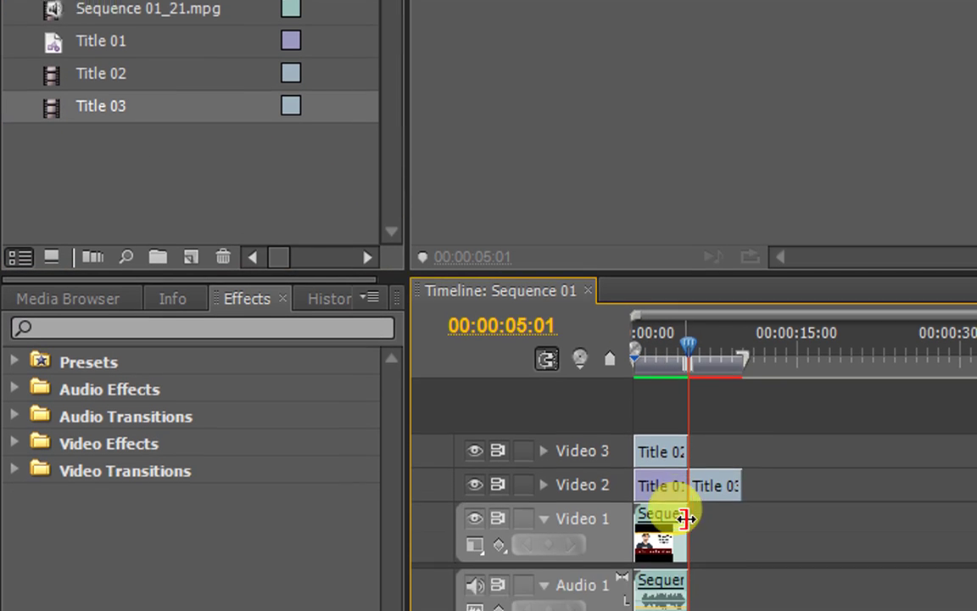
drag(676, 519, 741, 515)
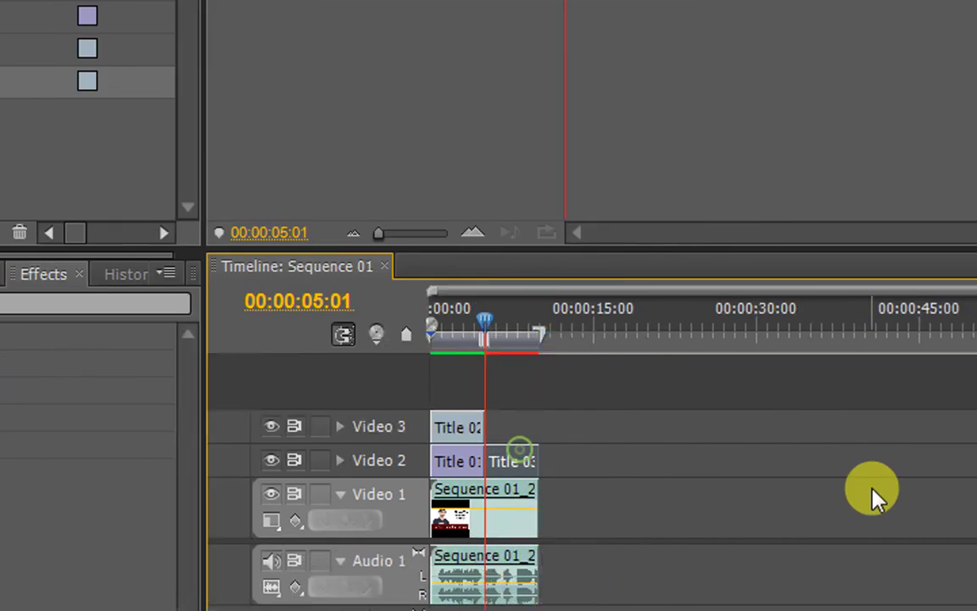
Enable Start Off Screen and End Off Screen for Title 03's left crawl, and render the work area for playback.
double_click(132, 461)
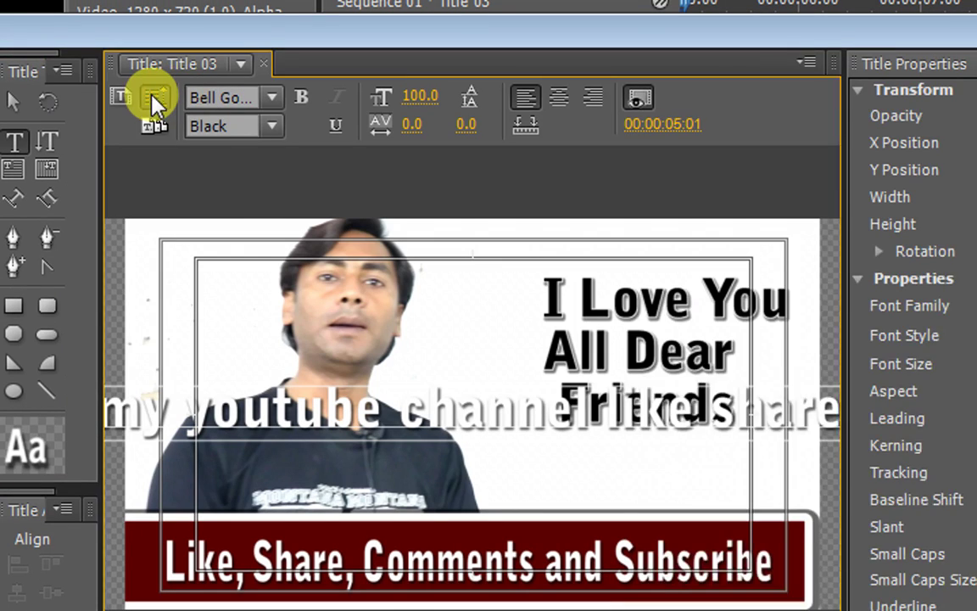
click(152, 97)
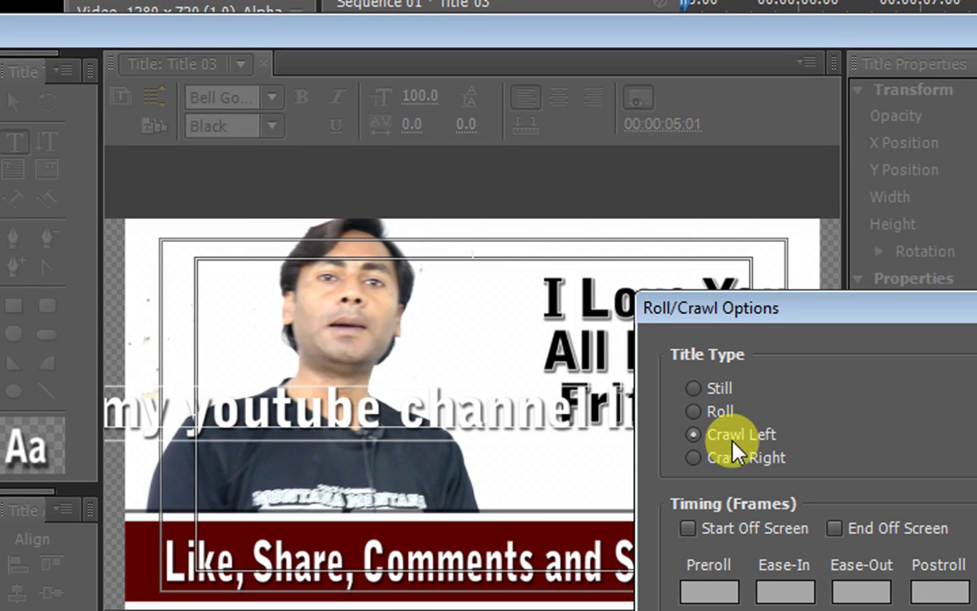
click(687, 528)
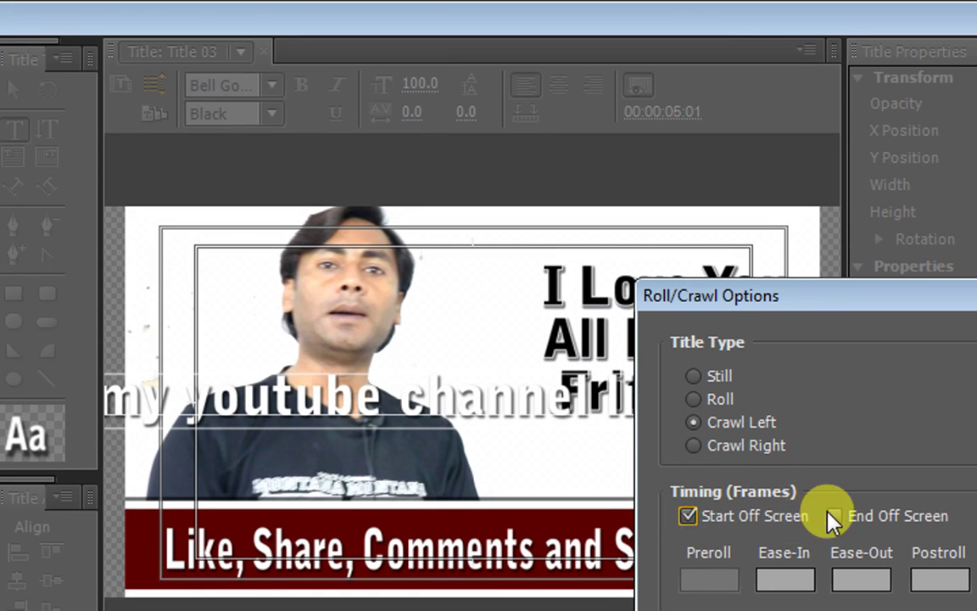
click(833, 517)
click(824, 355)
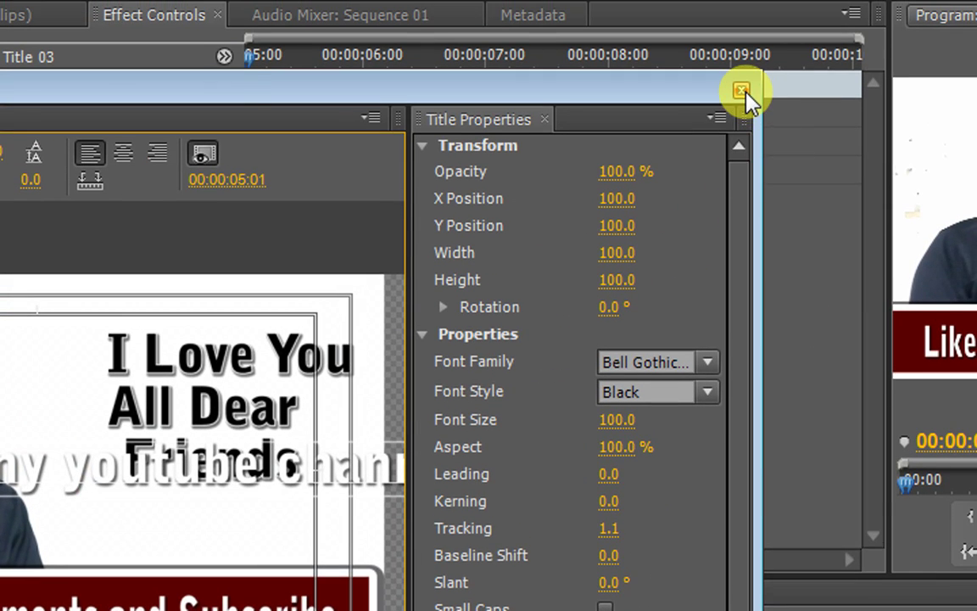
click(832, 18)
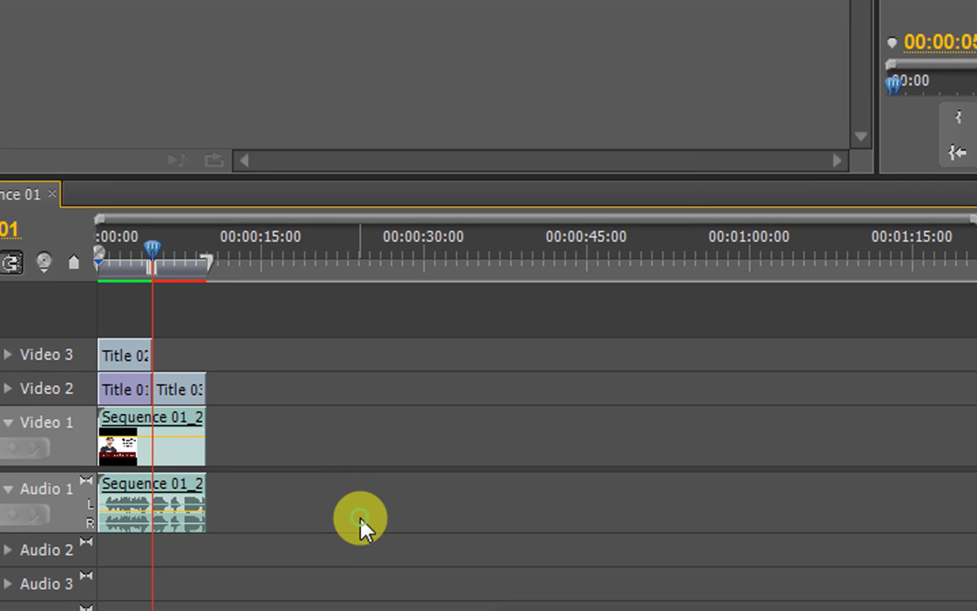
key(Return)
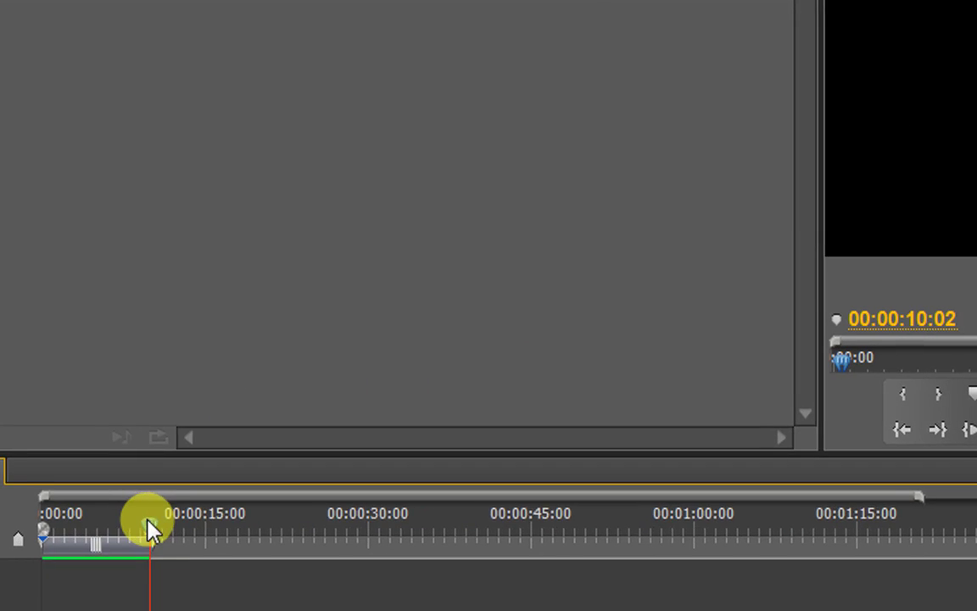
click(150, 519)
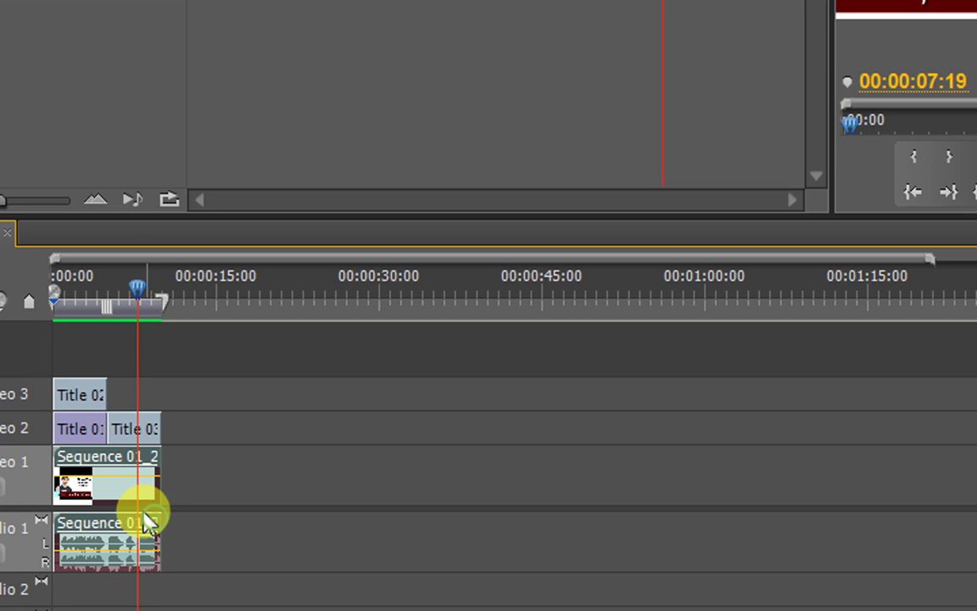
Delete the title clips and the video clip from the Sequence 01 timeline.
click(148, 409)
key(Delete)
click(183, 428)
key(Delete)
click(195, 465)
key(Delete)
click(146, 44)
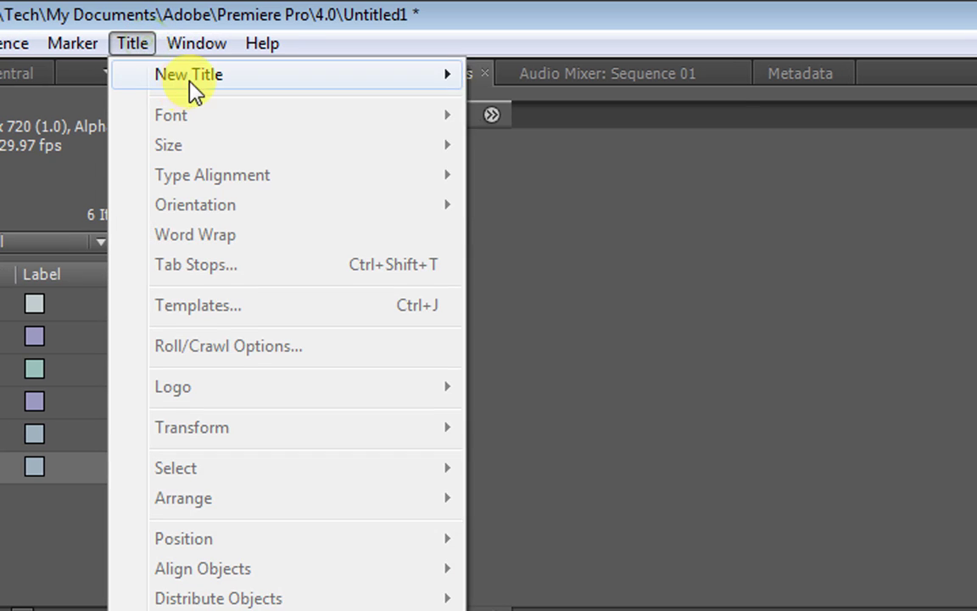
mouse_move(190, 78)
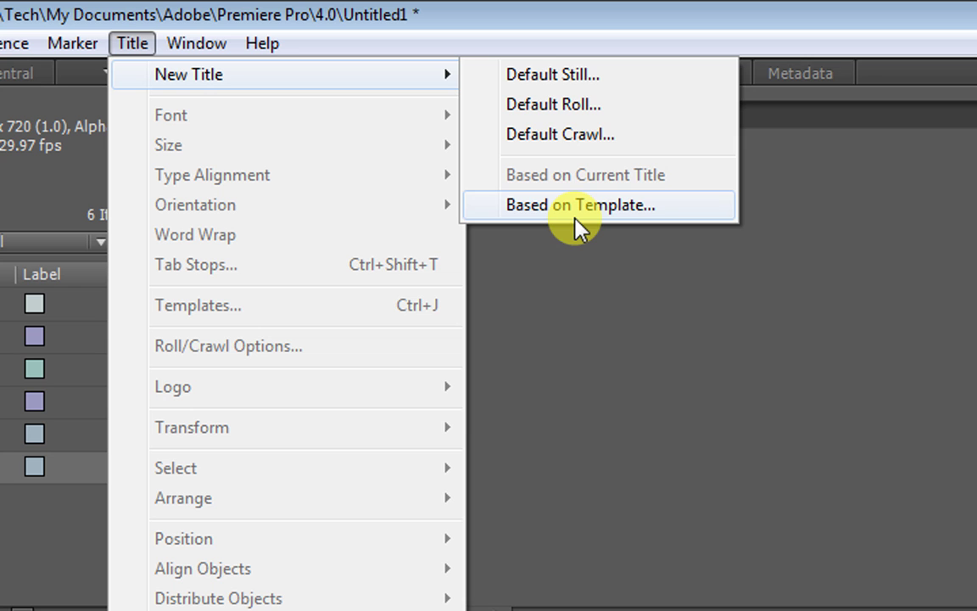
click(589, 356)
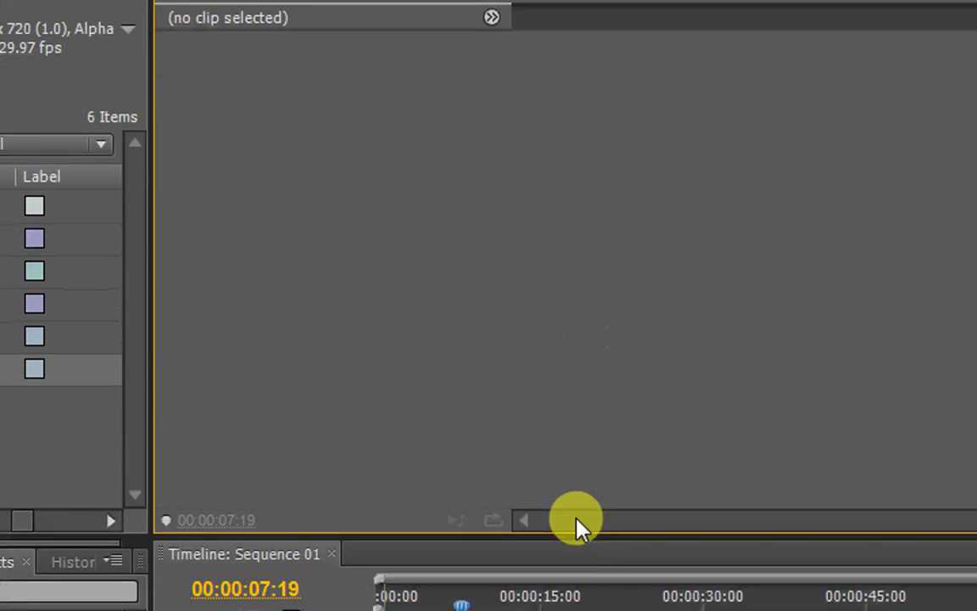